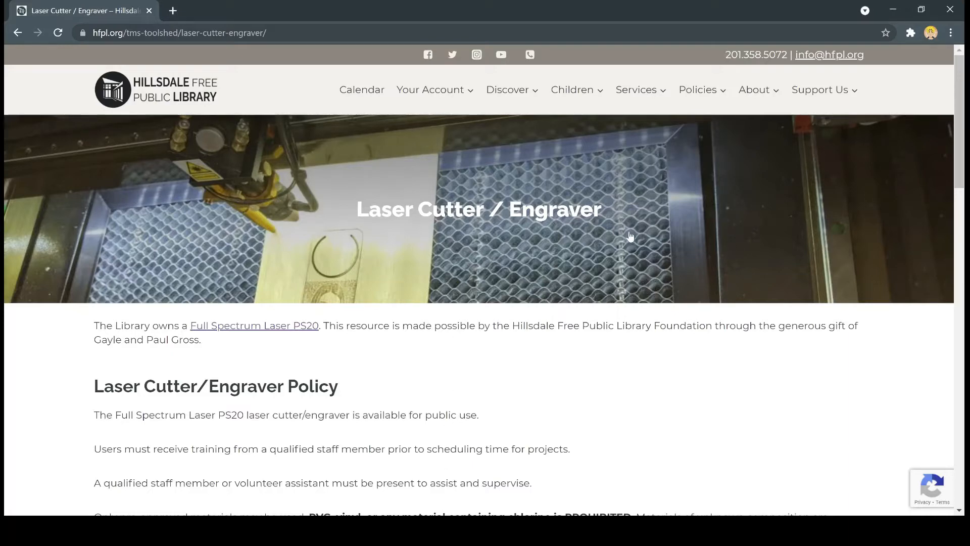
Step: Open the hosted Retina Engrave 3.0 designer from the library's laser cutter page and select the Pro-Series 20x12 machine
{"action": "scroll", "coordinate": [631, 236], "scroll_direction": "down", "scroll_amount": 4}
{"action": "scroll", "coordinate": [631, 236], "scroll_direction": "down", "scroll_amount": 5}
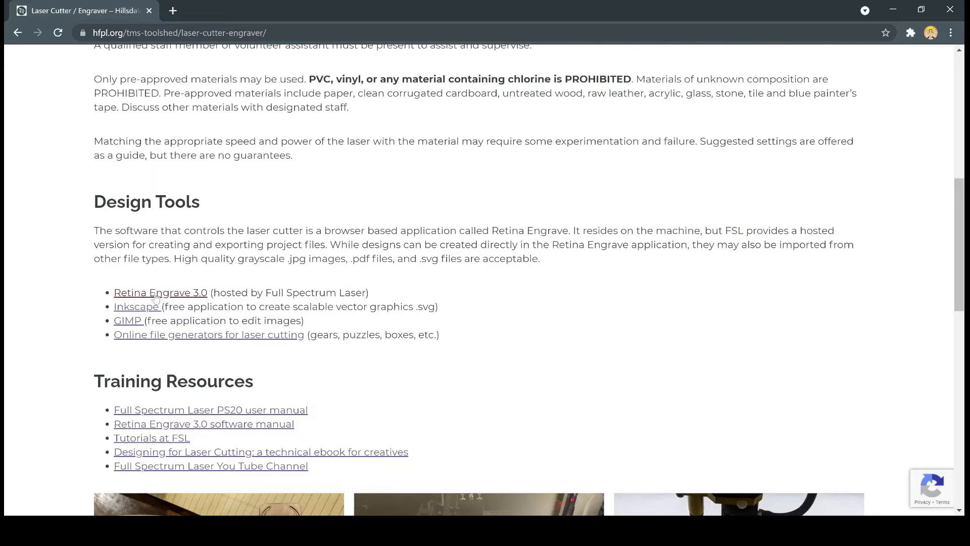
{"action": "left_click", "coordinate": [155, 299]}
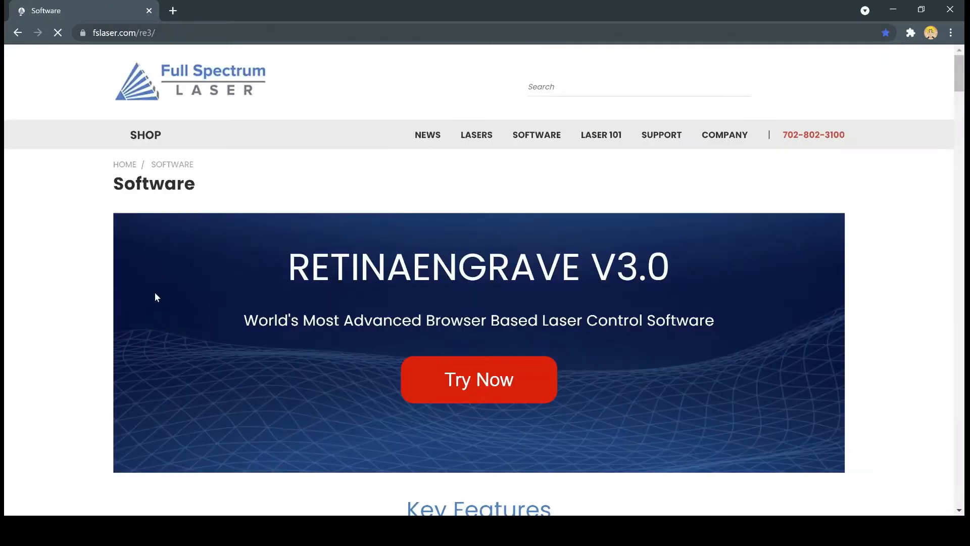
{"action": "left_click", "coordinate": [497, 393]}
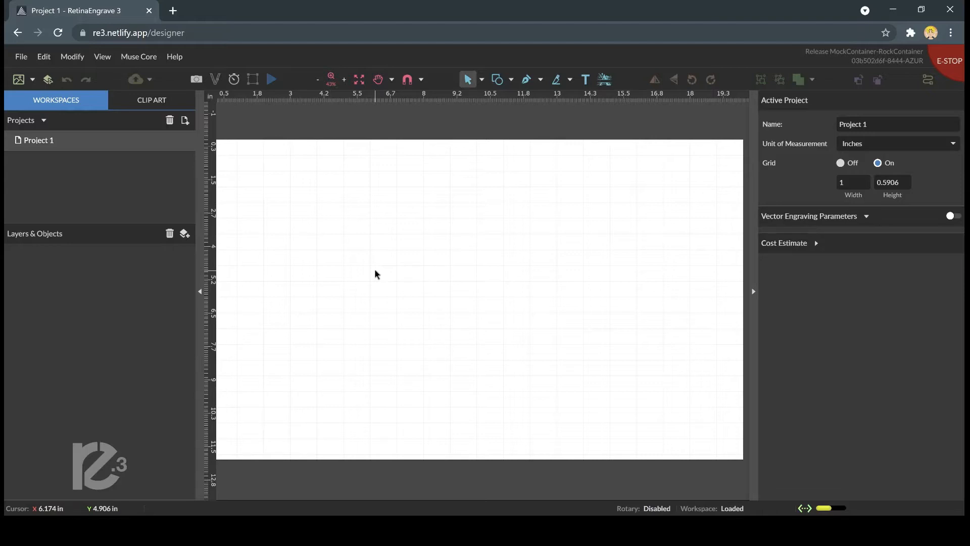
{"action": "left_click", "coordinate": [138, 58]}
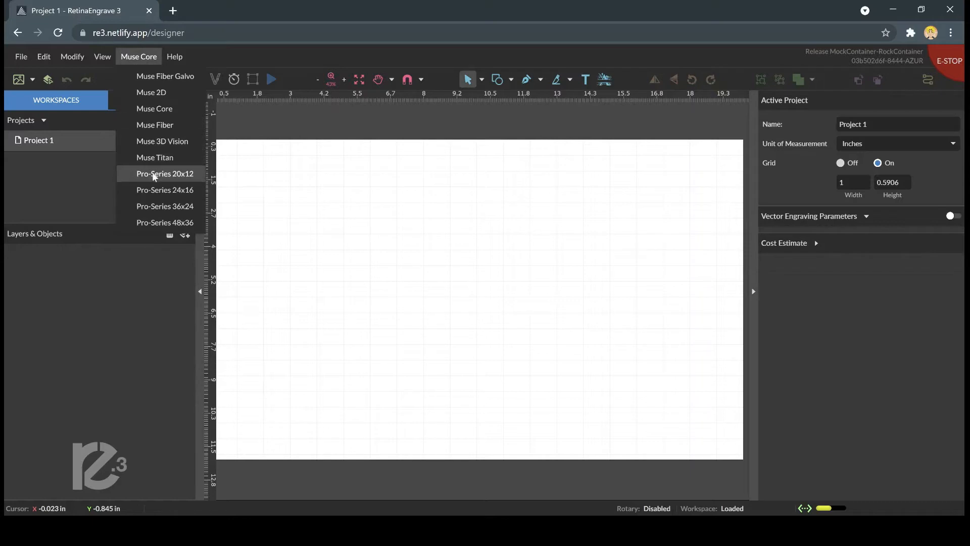
{"action": "left_click", "coordinate": [155, 174]}
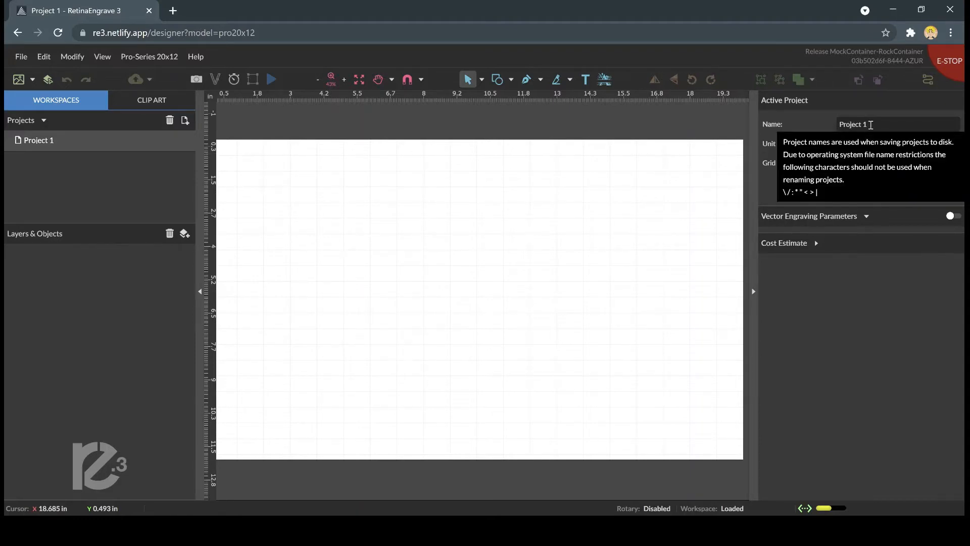
Step: Name the project nameplate and set its unit of measurement to Millimeters
{"action": "triple_click", "coordinate": [871, 125]}
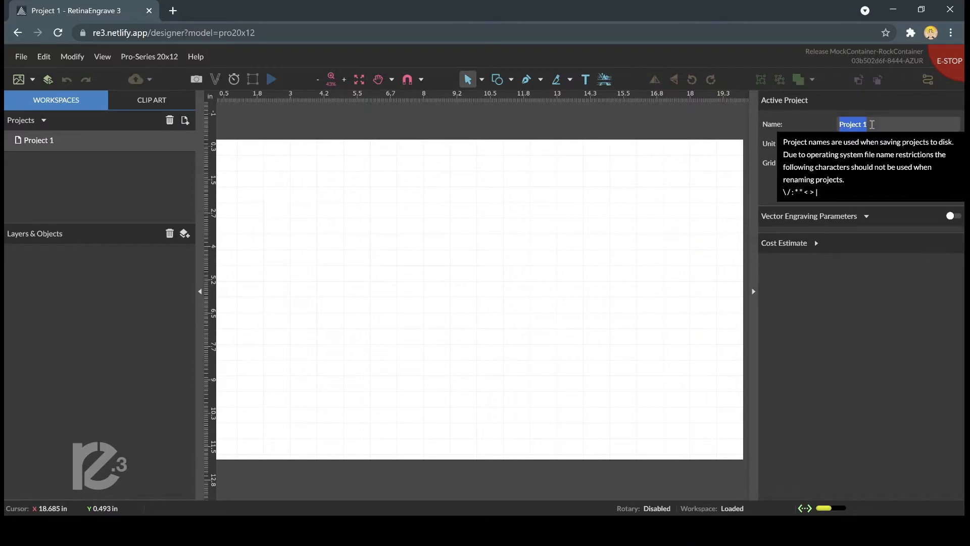
{"action": "type", "text": "nameplate"}
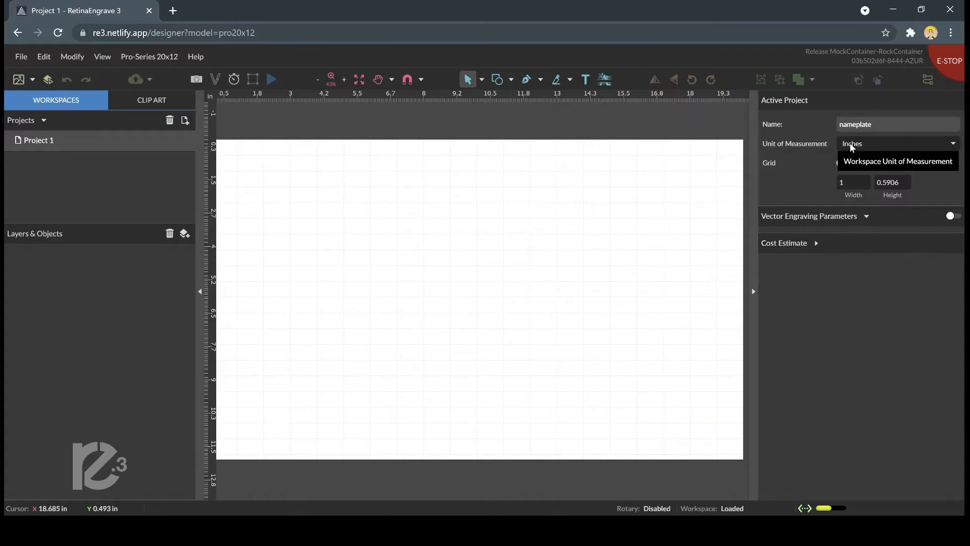
{"action": "key", "text": "Tab"}
{"action": "key", "text": "Down"}
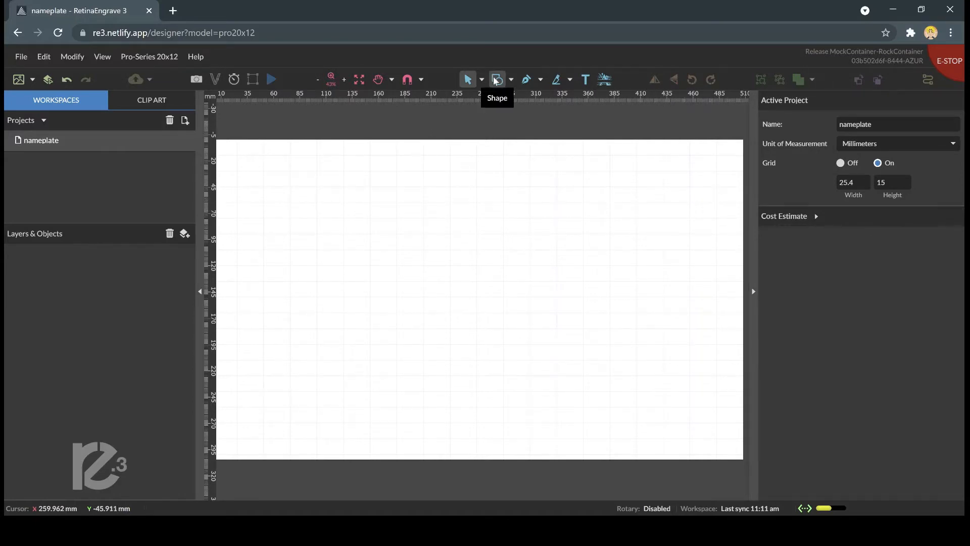
Step: Draw a horizontal rectangle about 214 by 33 mm in the upper middle of the work area
{"action": "left_click", "coordinate": [512, 80]}
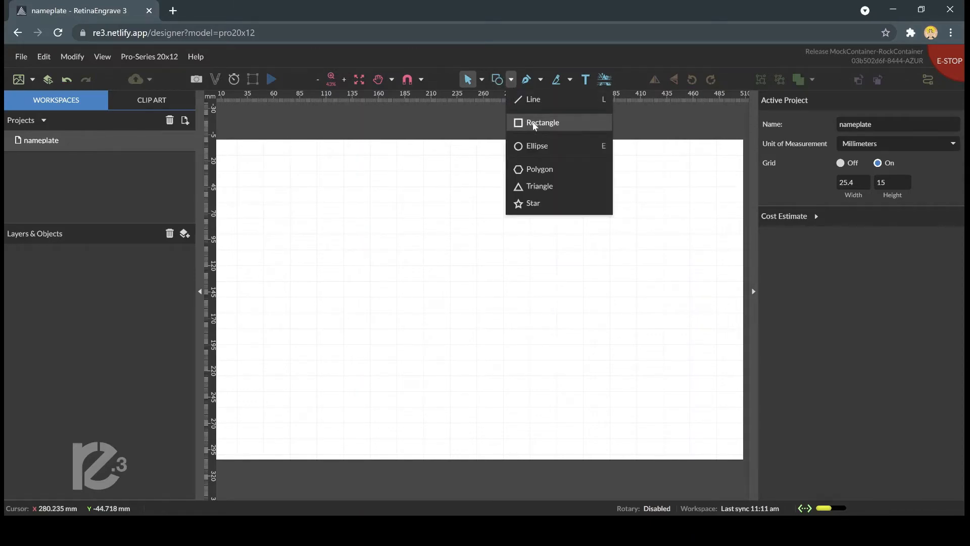
{"action": "left_click", "coordinate": [535, 124]}
{"action": "mouse_move", "coordinate": [354, 196]}
{"action": "left_mouse_down"}
{"action": "mouse_move", "coordinate": [381, 221]}
{"action": "mouse_move", "coordinate": [430, 231]}
{"action": "left_mouse_up"}
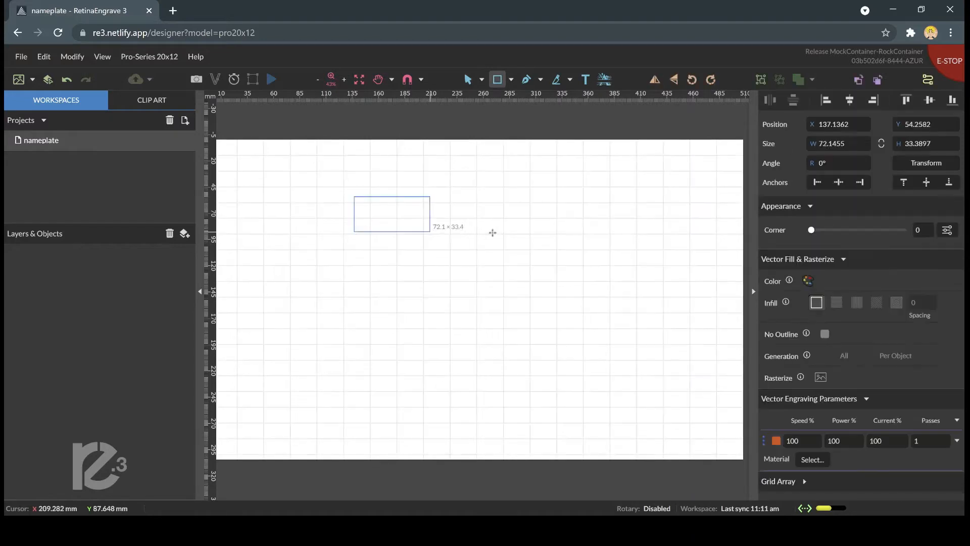
{"action": "left_click_drag", "start_coordinate": [492, 233], "coordinate": [578, 232]}
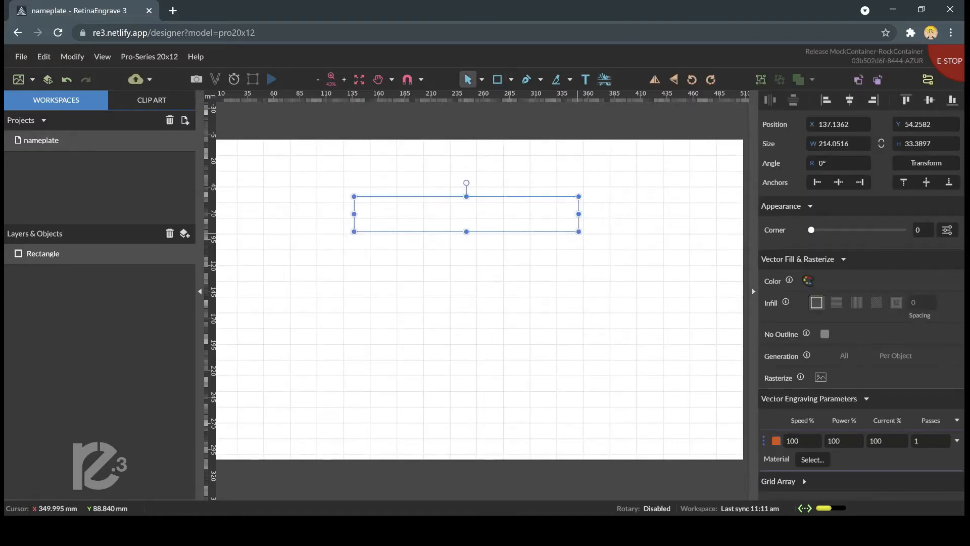
{"action": "left_click", "coordinate": [625, 202]}
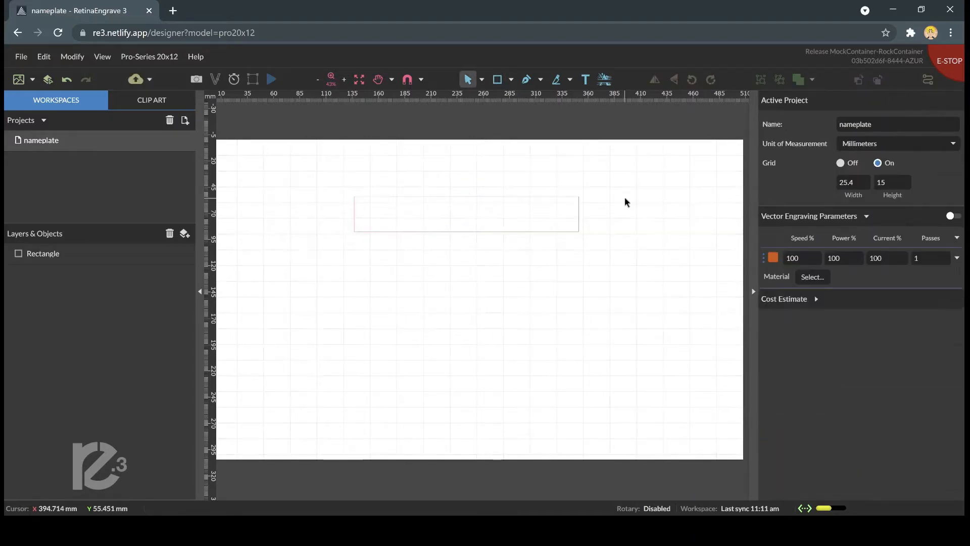
Step: Resize the rectangle to 140 mm wide and 15 mm high
{"action": "left_click", "coordinate": [556, 228]}
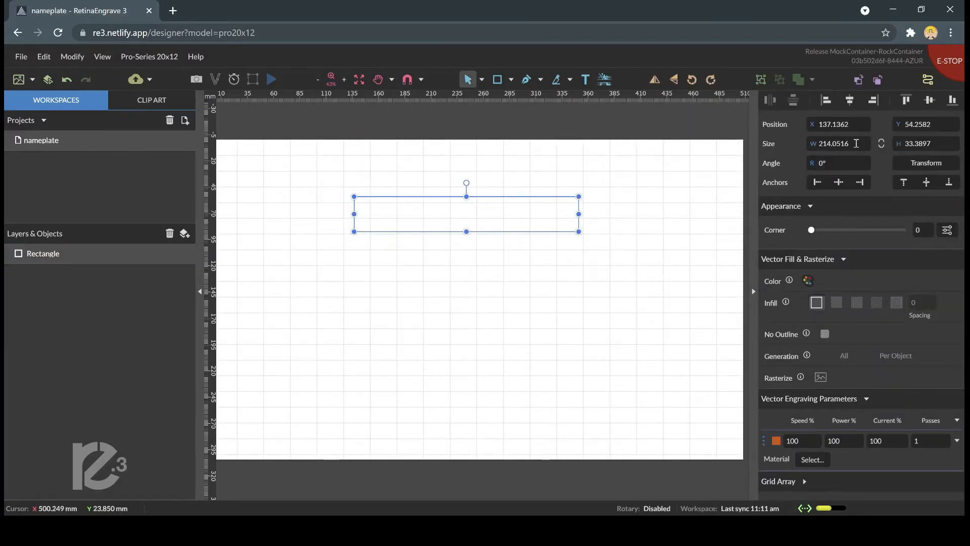
{"action": "left_click_drag", "start_coordinate": [857, 143], "coordinate": [808, 146]}
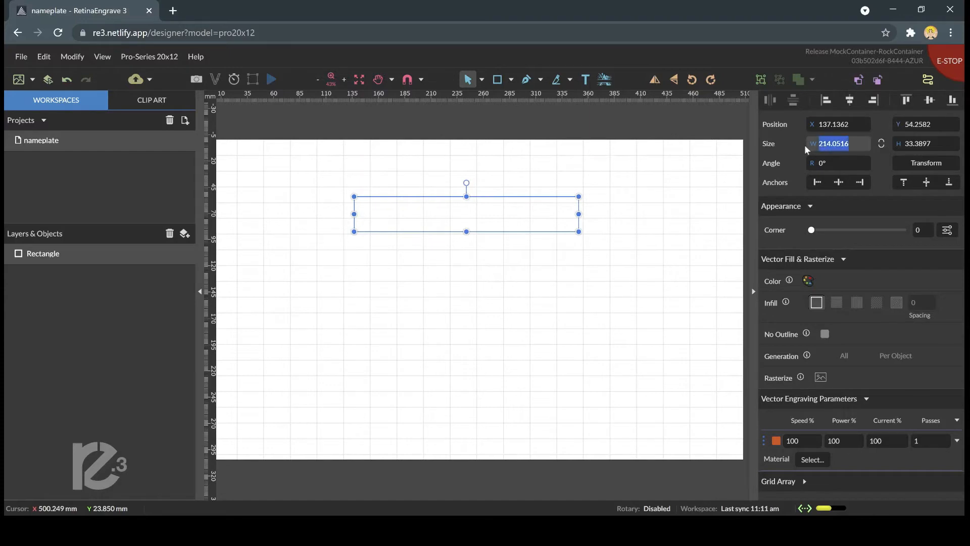
{"action": "type", "text": "140"}
{"action": "left_click_drag", "start_coordinate": [944, 143], "coordinate": [899, 149]}
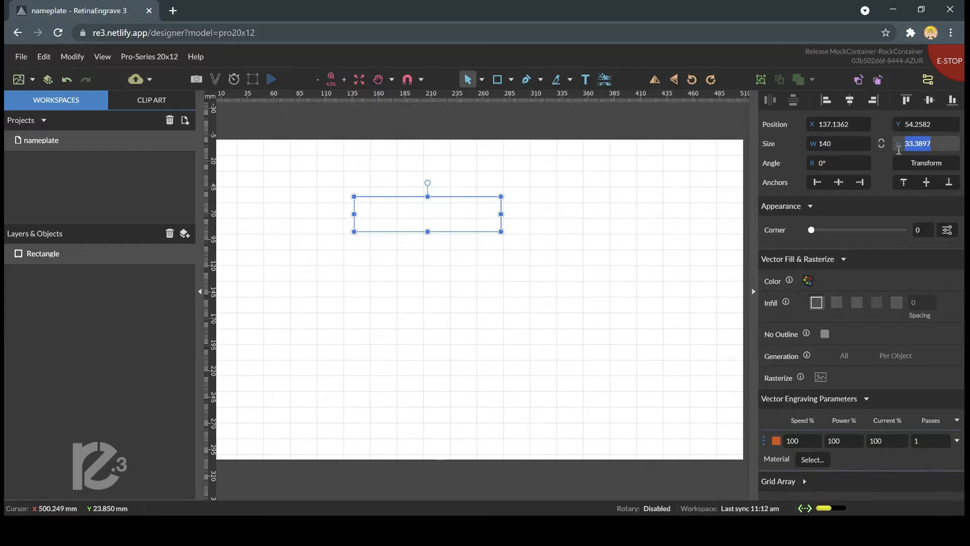
{"action": "type", "text": "15"}
{"action": "key", "text": "Return"}
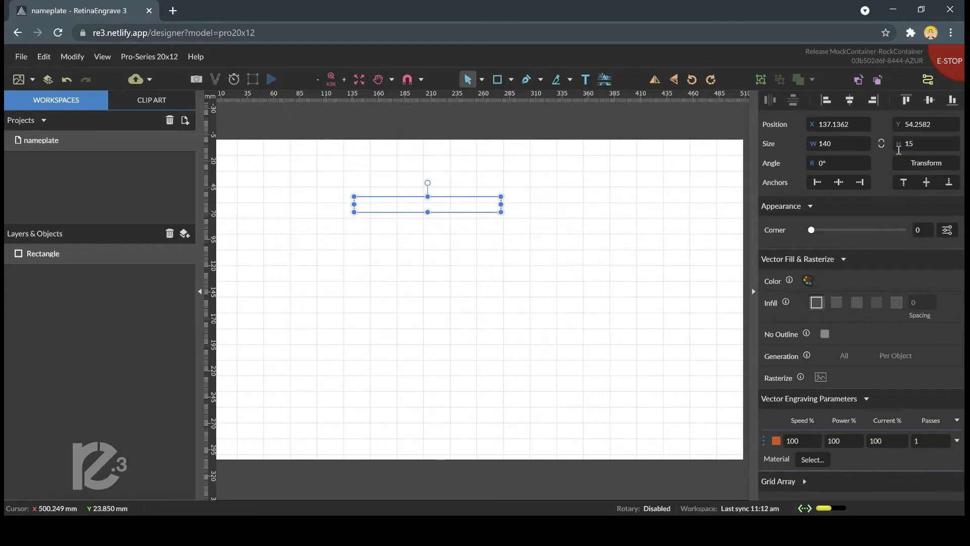
{"action": "left_click", "coordinate": [454, 232]}
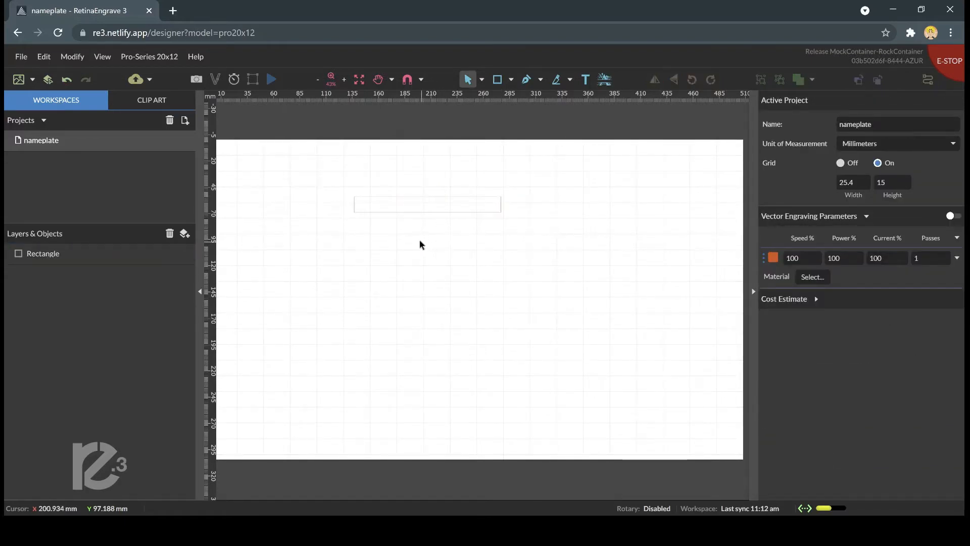
Step: Add a text box about 121 by 29 mm just below the rectangle, working at 100% zoom
{"action": "left_click", "coordinate": [332, 79]}
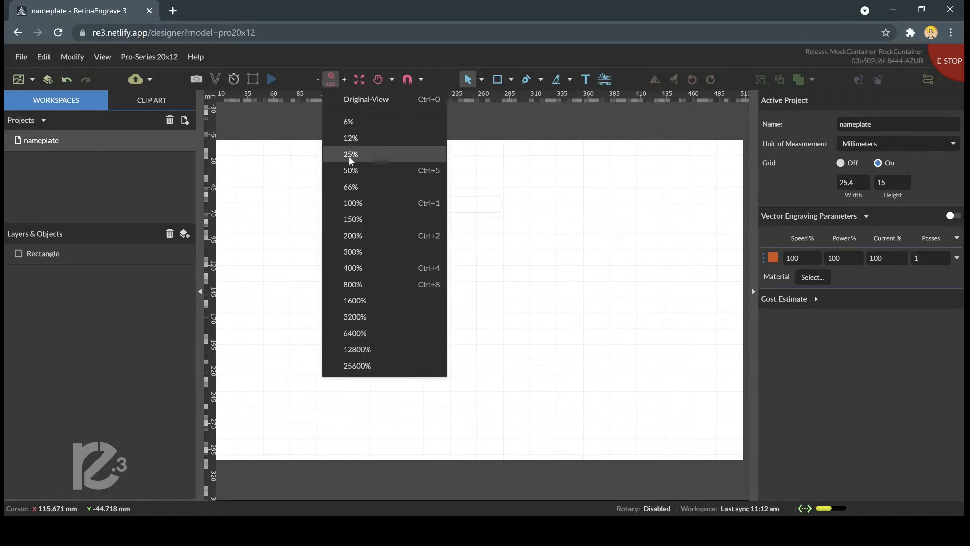
{"action": "left_click", "coordinate": [356, 203]}
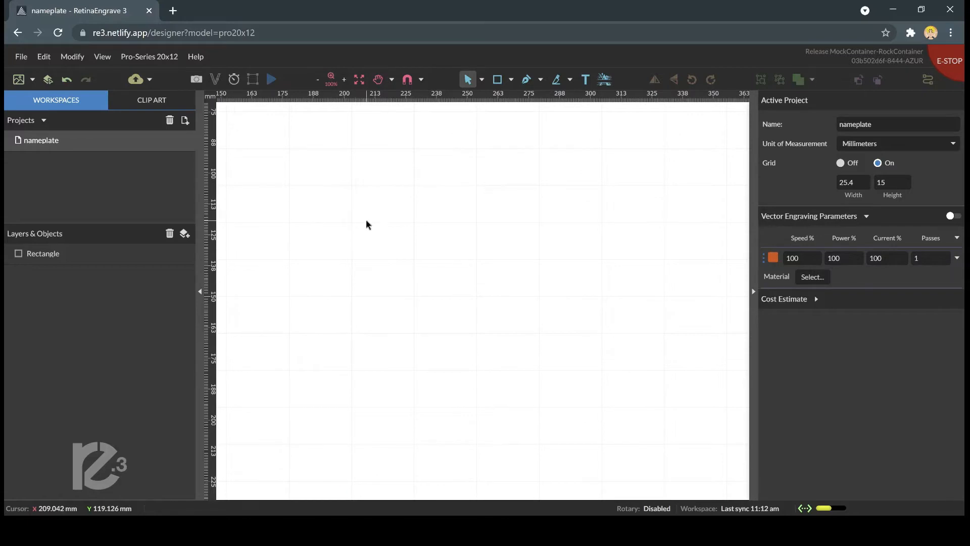
{"action": "scroll", "coordinate": [366, 221], "scroll_direction": "down", "scroll_amount": 2}
{"action": "scroll", "coordinate": [366, 221], "scroll_direction": "up", "scroll_amount": 3}
{"action": "scroll", "coordinate": [369, 220], "scroll_direction": "up", "scroll_amount": 5}
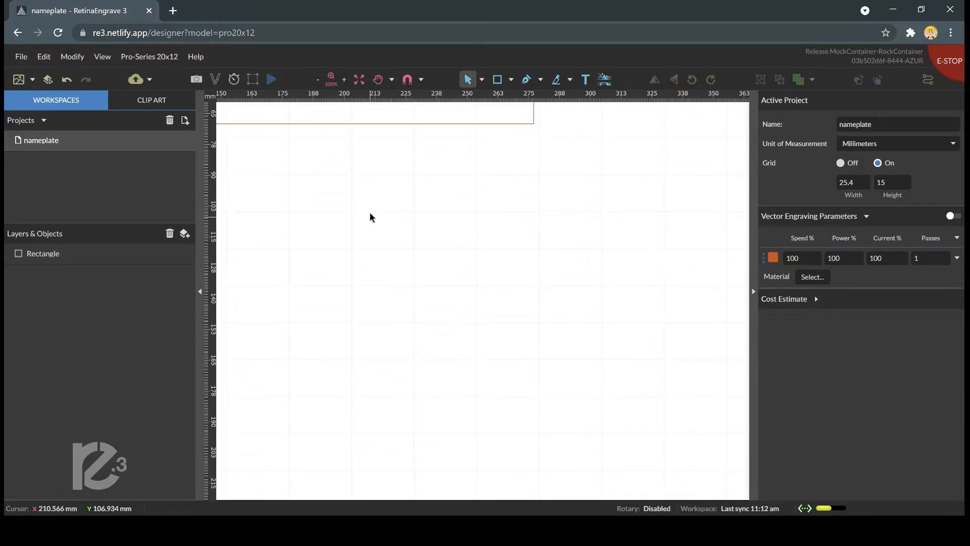
{"action": "scroll", "coordinate": [369, 215], "scroll_direction": "up", "scroll_amount": 4}
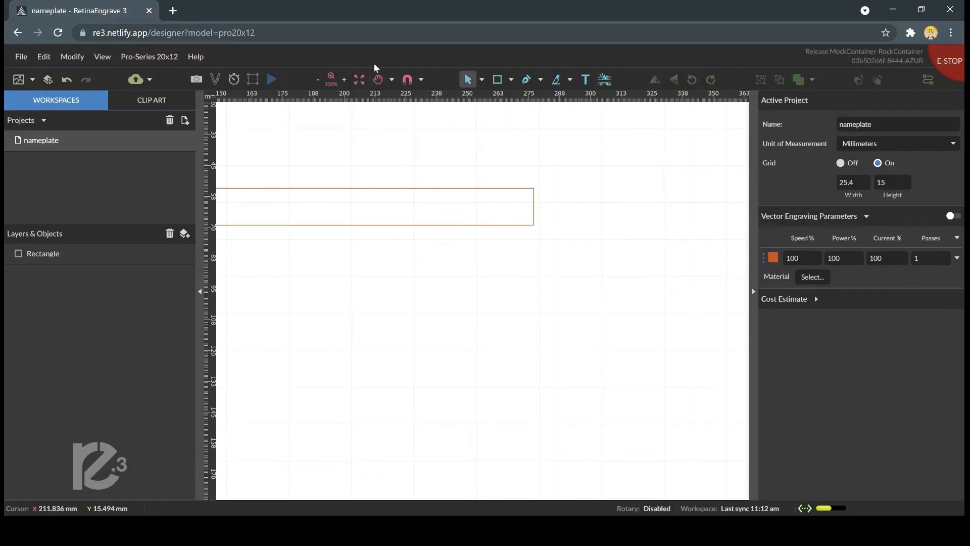
{"action": "left_click", "coordinate": [378, 80]}
{"action": "left_click_drag", "start_coordinate": [465, 167], "coordinate": [561, 175]}
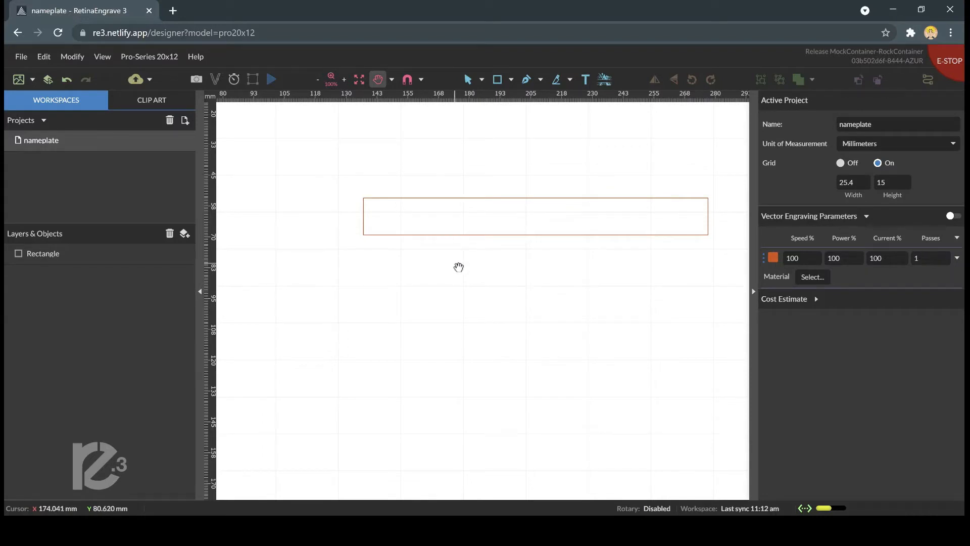
{"action": "left_click", "coordinate": [587, 78]}
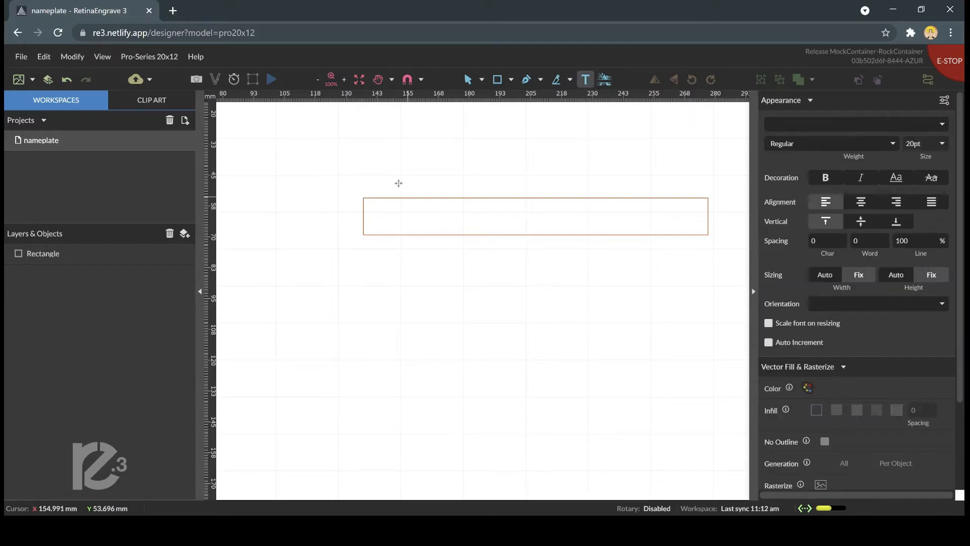
{"action": "left_click_drag", "start_coordinate": [360, 263], "coordinate": [659, 335]}
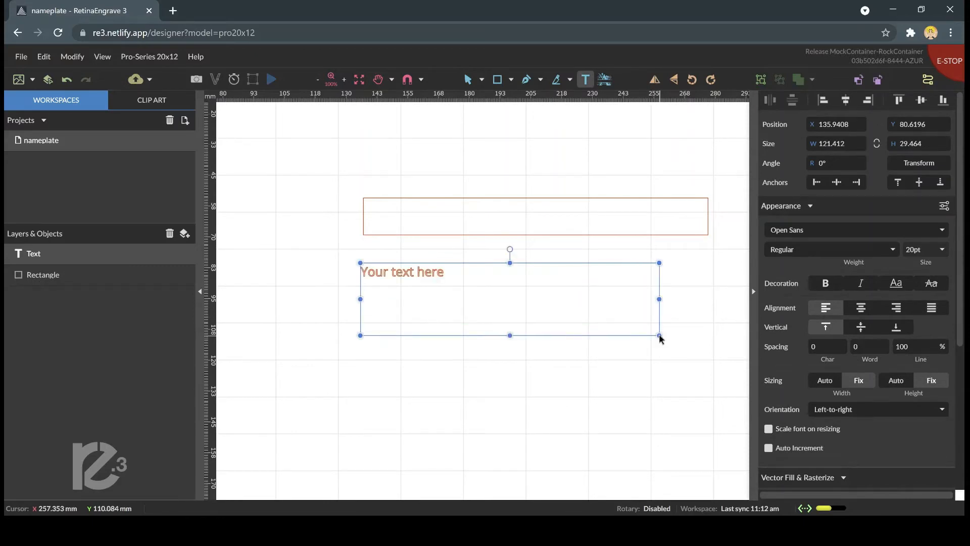
Step: Change the placeholder text's font to the web font Alfa Slab One
{"action": "left_click", "coordinate": [836, 231]}
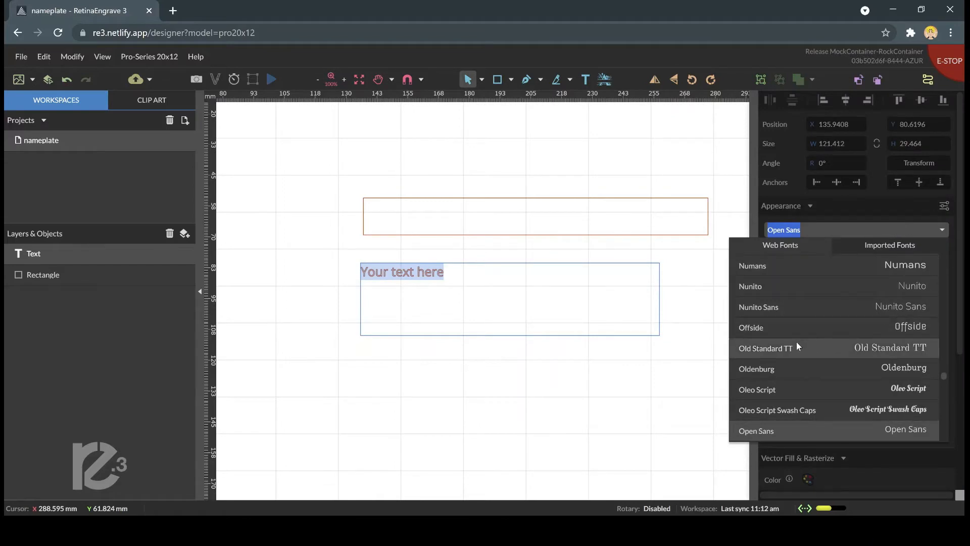
{"action": "scroll", "coordinate": [798, 346], "scroll_direction": "up", "scroll_amount": 8}
{"action": "scroll", "coordinate": [797, 345], "scroll_direction": "up", "scroll_amount": 15}
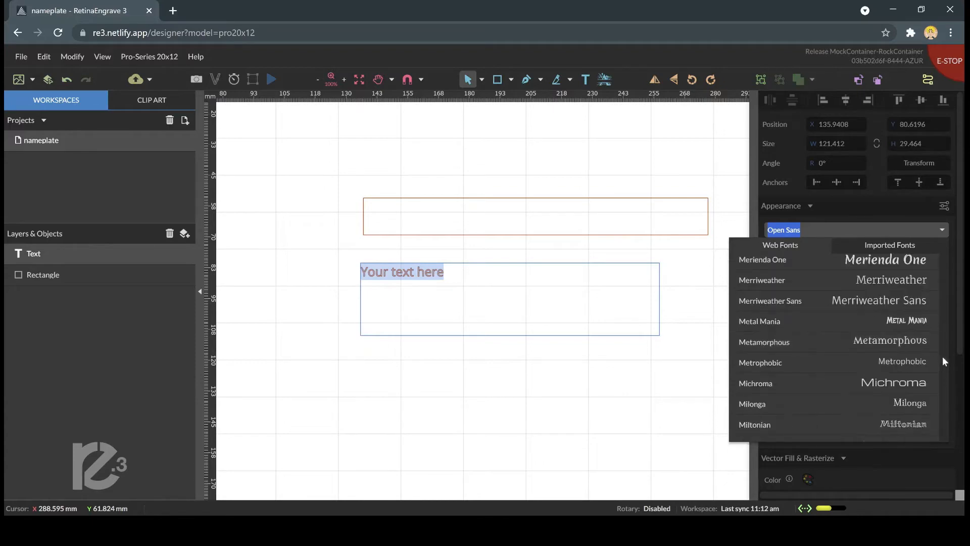
{"action": "left_click_drag", "start_coordinate": [942, 356], "coordinate": [932, 266]}
{"action": "scroll", "coordinate": [822, 288], "scroll_direction": "up", "scroll_amount": 9}
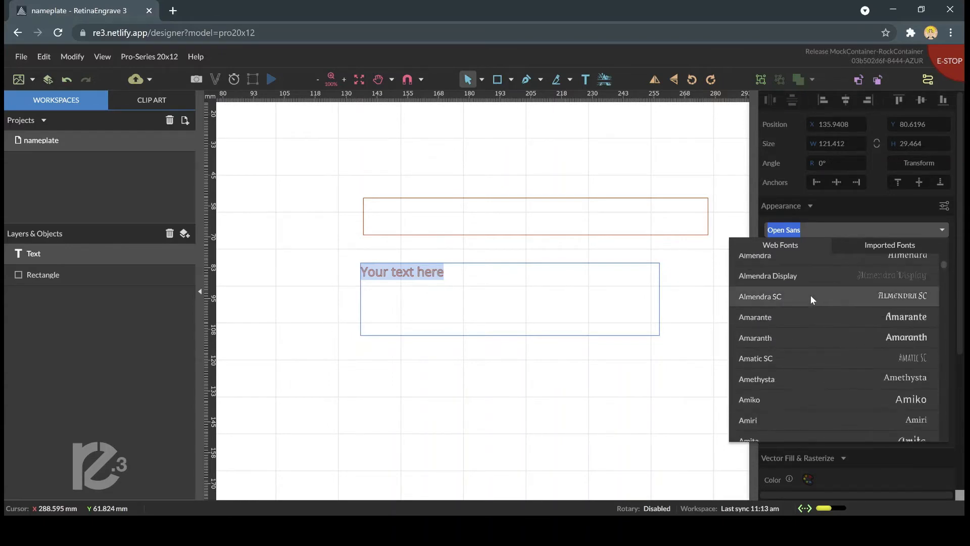
{"action": "scroll", "coordinate": [811, 299], "scroll_direction": "up", "scroll_amount": 5}
{"action": "scroll", "coordinate": [811, 299], "scroll_direction": "up", "scroll_amount": 3}
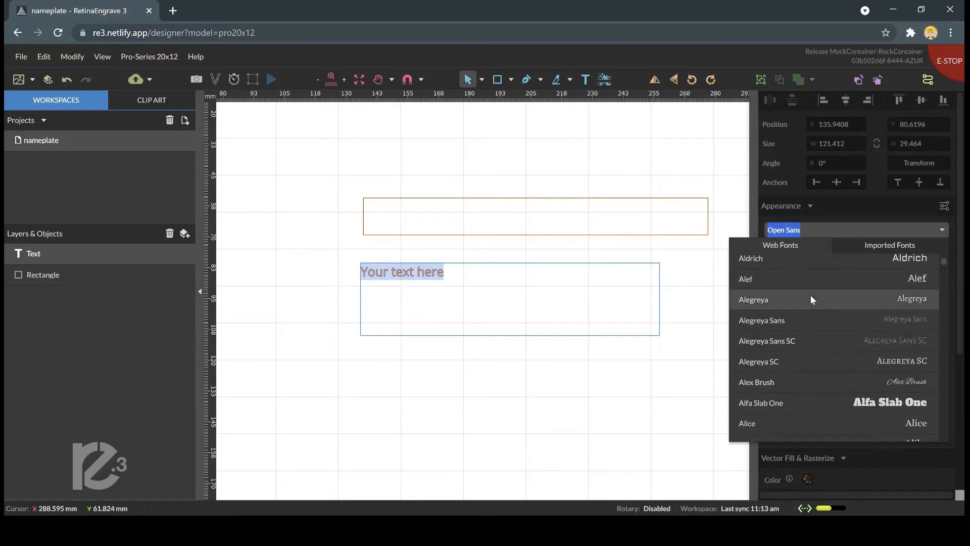
{"action": "scroll", "coordinate": [811, 299], "scroll_direction": "up", "scroll_amount": 2}
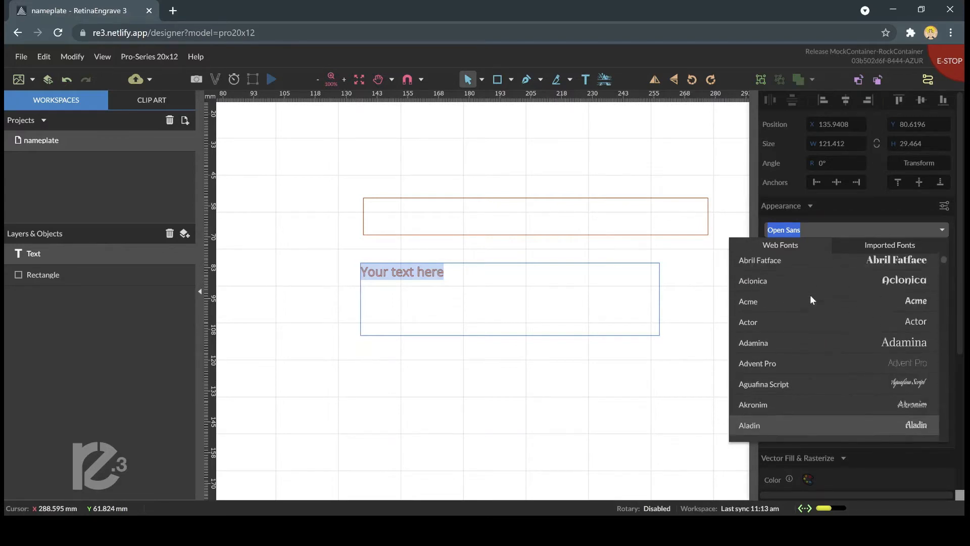
{"action": "scroll", "coordinate": [810, 299], "scroll_direction": "down", "scroll_amount": 3}
{"action": "scroll", "coordinate": [810, 299], "scroll_direction": "down", "scroll_amount": 3}
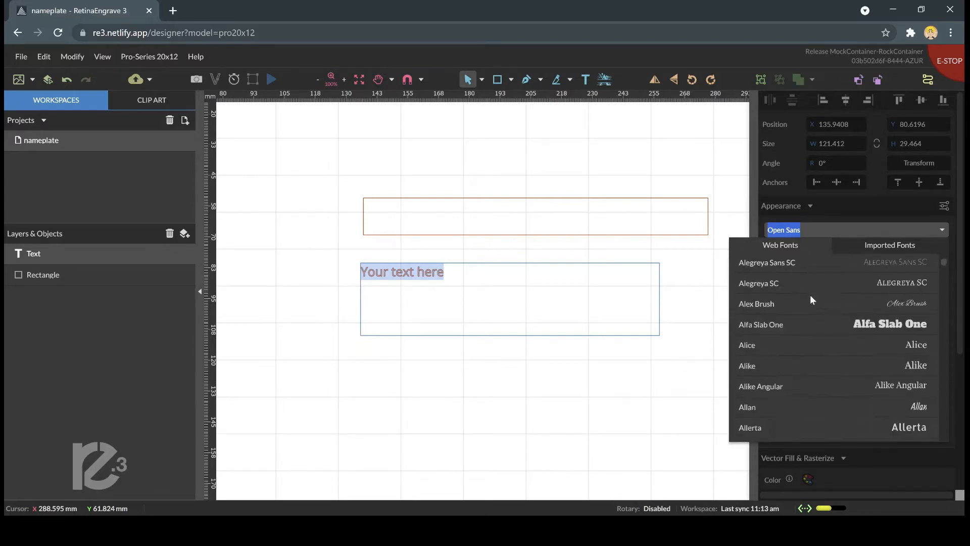
{"action": "left_click", "coordinate": [871, 279]}
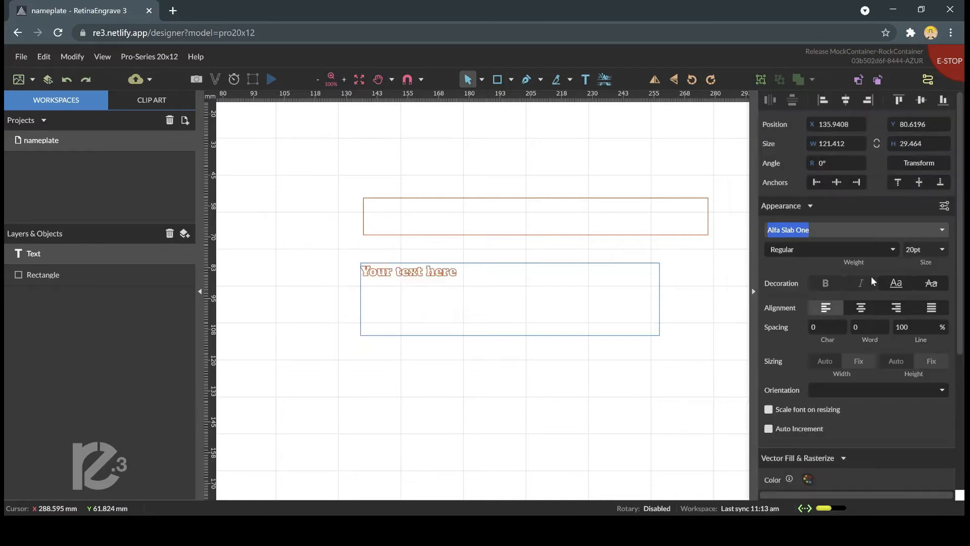
Step: Try to set the placeholder text's size to 48 pt
{"action": "left_click", "coordinate": [941, 249]}
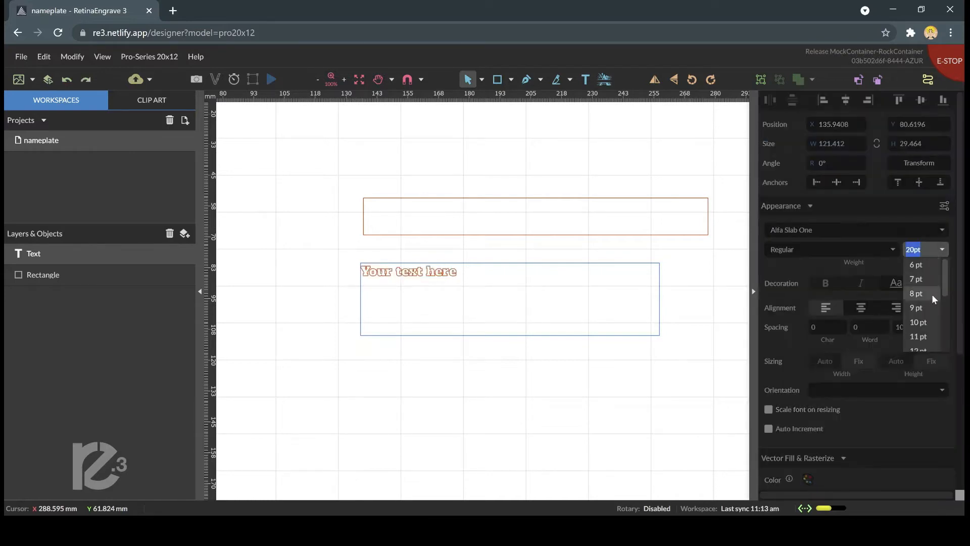
{"action": "left_click_drag", "start_coordinate": [945, 280], "coordinate": [935, 331]}
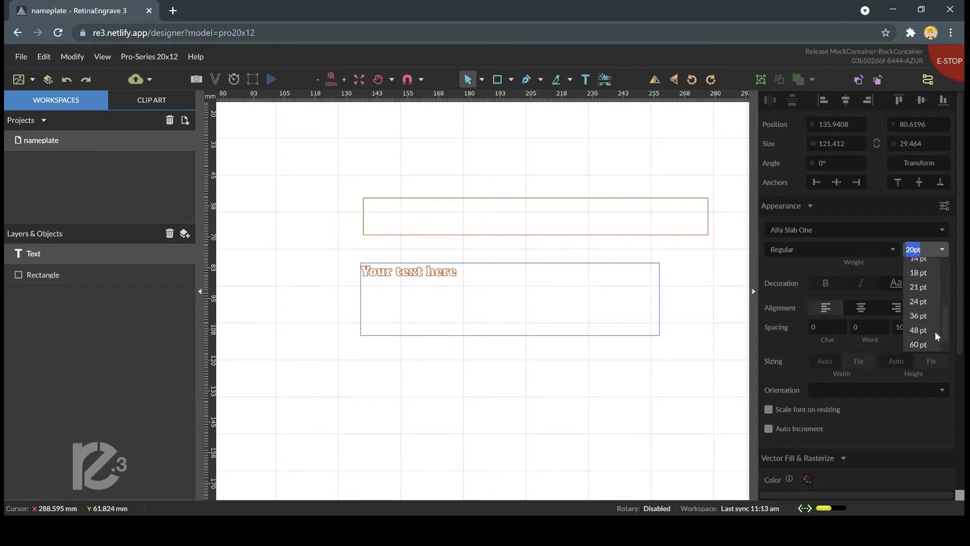
{"action": "scroll", "coordinate": [925, 320], "scroll_direction": "down", "scroll_amount": 1}
{"action": "left_click", "coordinate": [919, 314]}
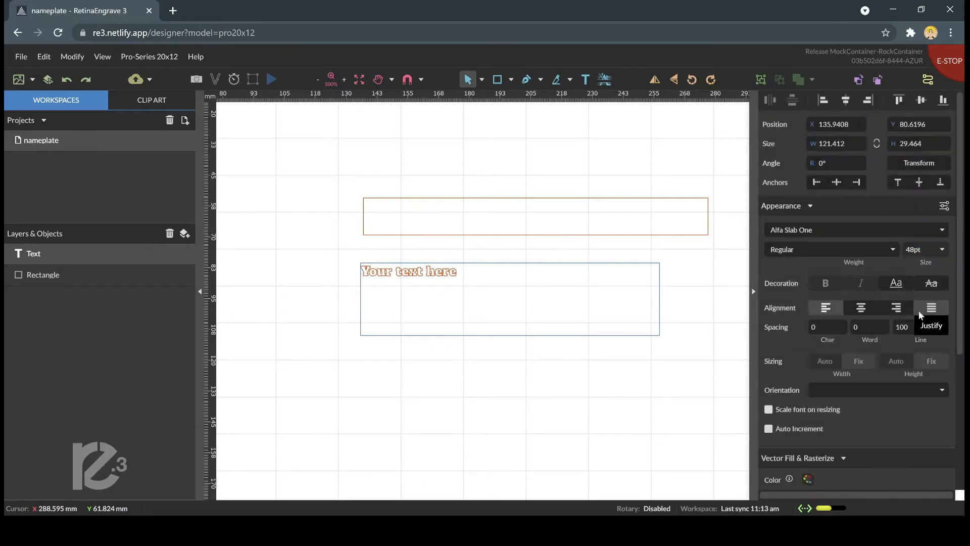
Step: Replace the placeholder wording in the text box with "YOUR NAME HERE" in capitals
{"action": "double_click", "coordinate": [435, 273]}
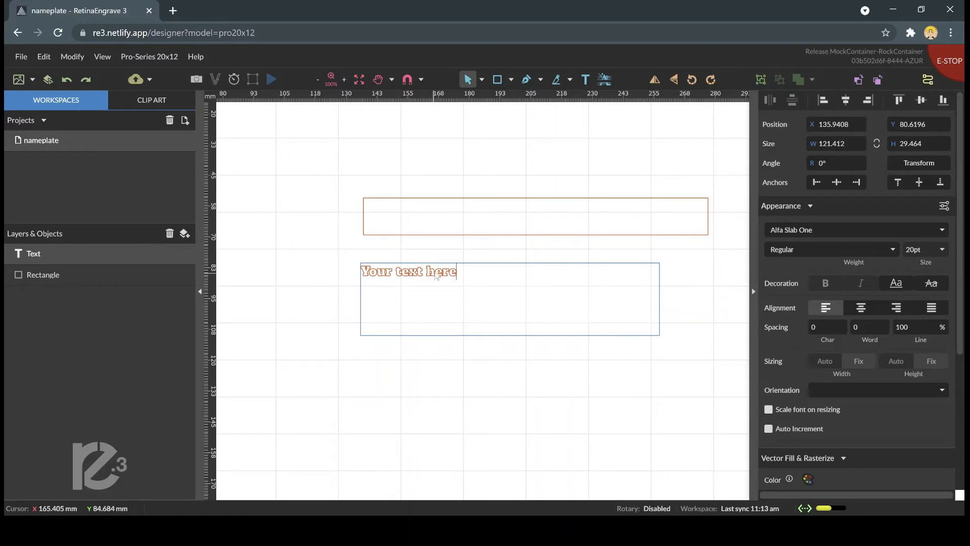
{"action": "left_click_drag", "start_coordinate": [465, 275], "coordinate": [314, 271]}
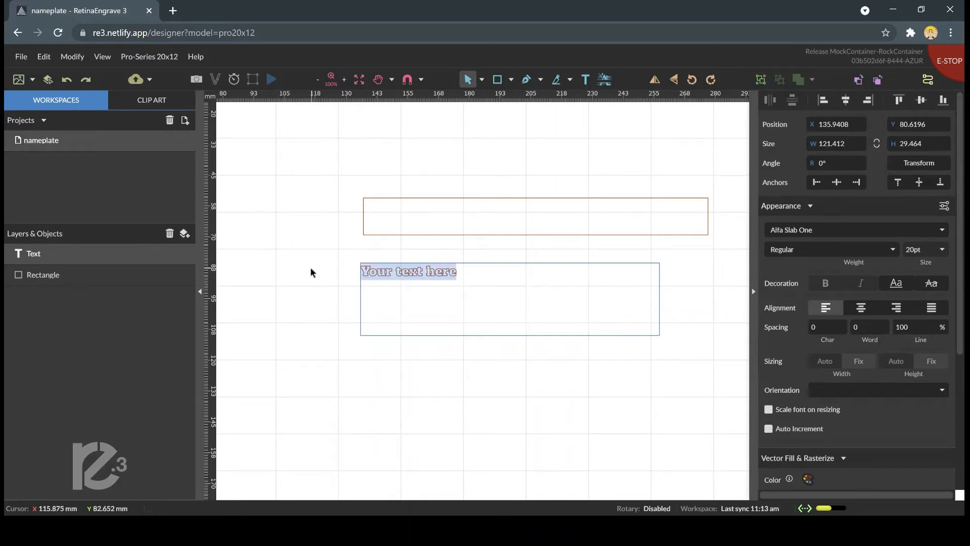
{"action": "type", "text": "Your"}
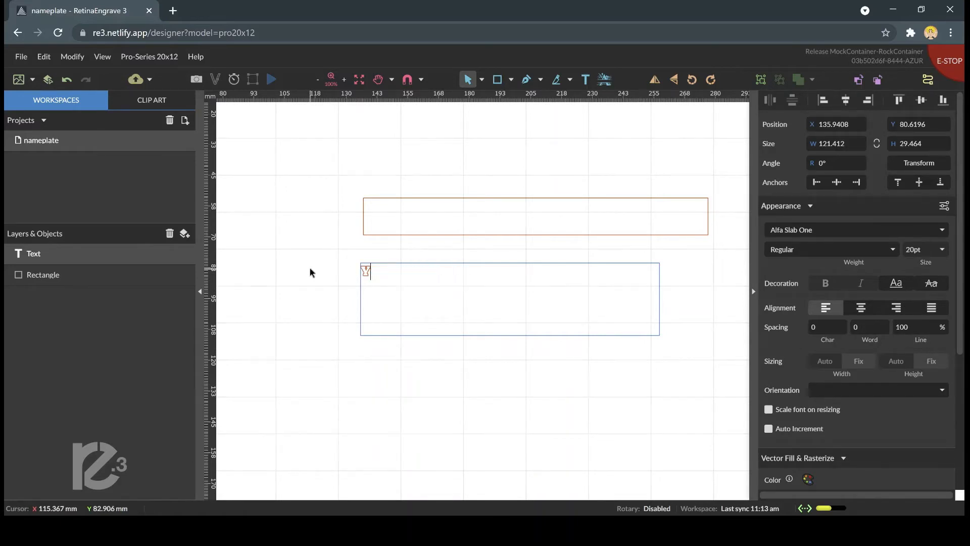
{"action": "key", "text": "BackSpace"}
{"action": "key", "text": "BackSpace"}
{"action": "key", "text": "BackSpace"}
{"action": "type", "text": "OUR NAME HERE"}
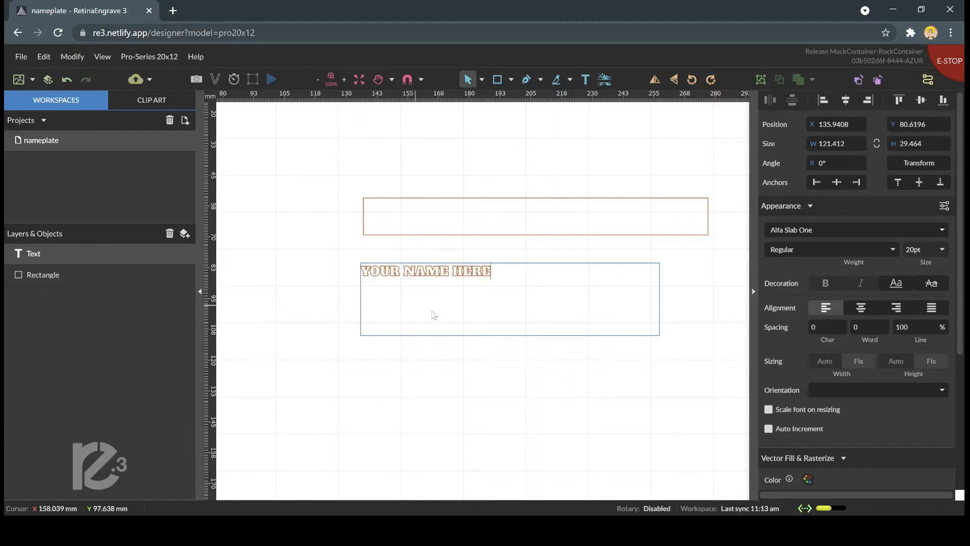
{"action": "key", "text": "Escape"}
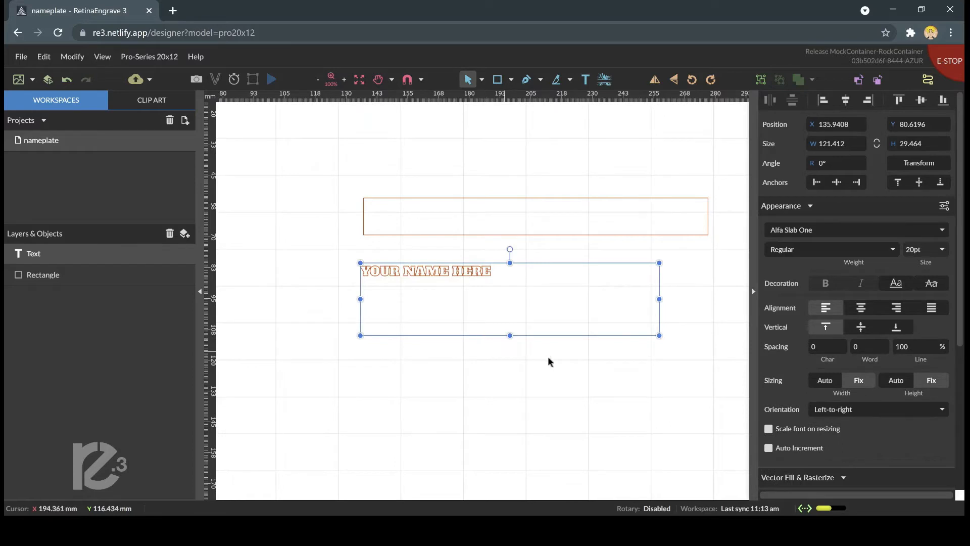
Step: Shrink the text box to about 97 by 23 mm and shift it about 14 mm to the left below the rectangle
{"action": "left_click_drag", "start_coordinate": [657, 333], "coordinate": [600, 320]}
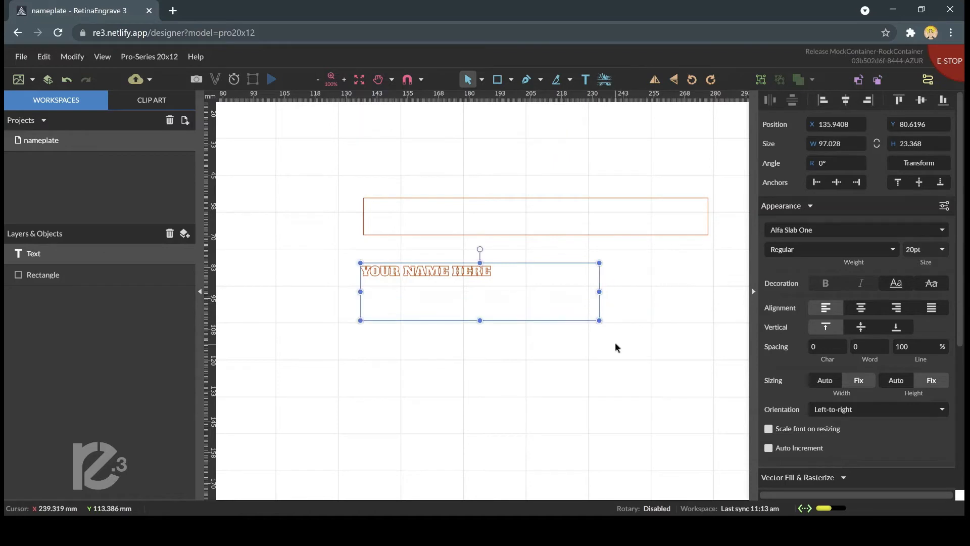
{"action": "left_click", "coordinate": [614, 341]}
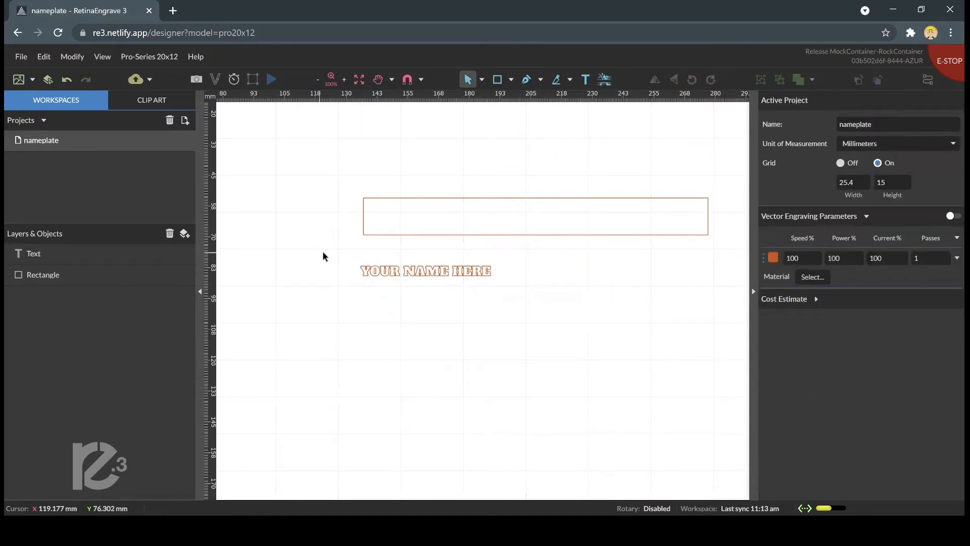
{"action": "left_click", "coordinate": [479, 274]}
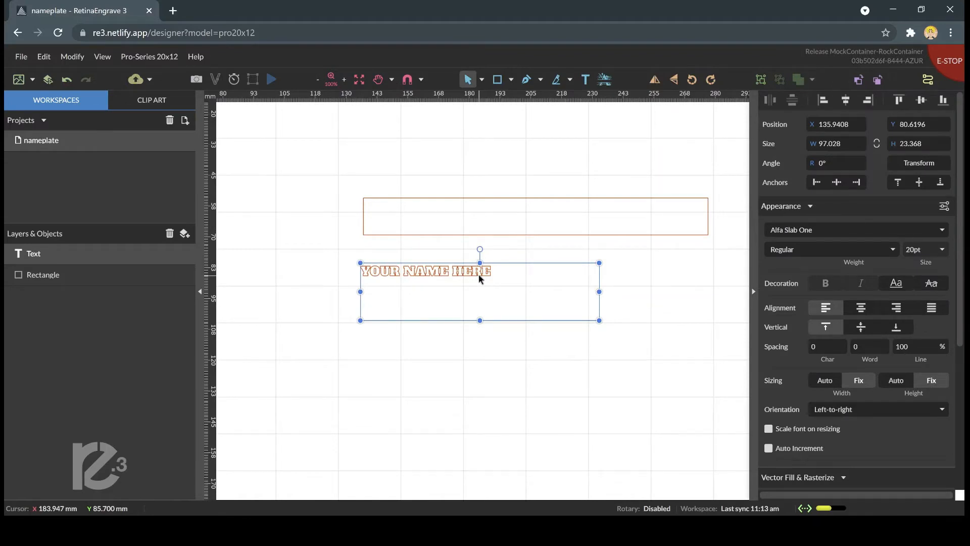
{"action": "left_click_drag", "start_coordinate": [488, 273], "coordinate": [492, 273]}
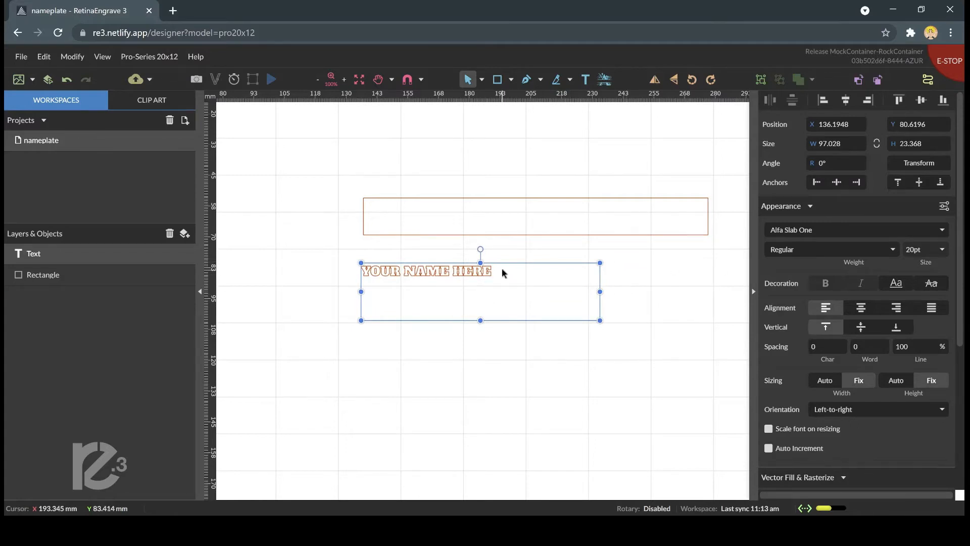
{"action": "left_click_drag", "start_coordinate": [501, 268], "coordinate": [471, 277]}
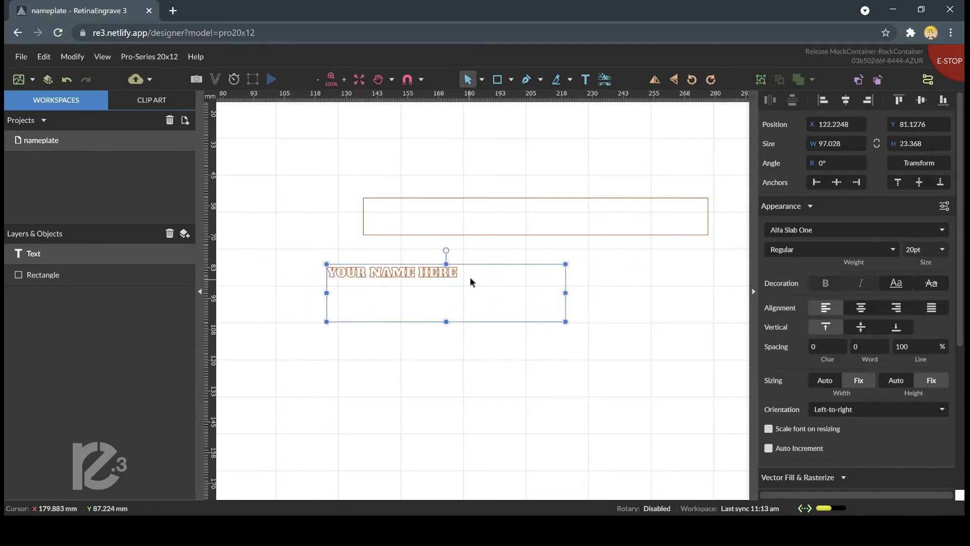
Step: Set the character spacing of the whole "YOUR NAME HERE" text to 0.02
{"action": "double_click", "coordinate": [447, 271]}
{"action": "double_click", "coordinate": [447, 272]}
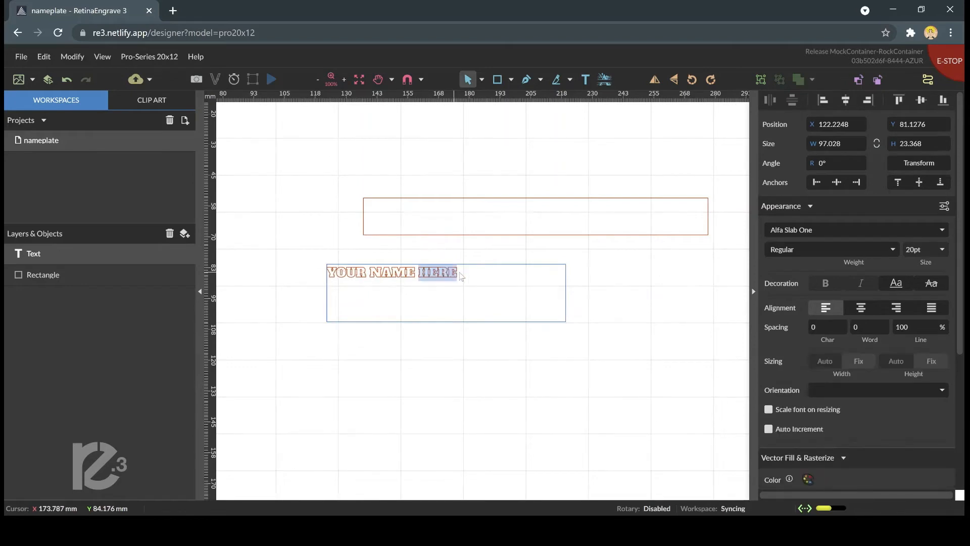
{"action": "left_click_drag", "start_coordinate": [457, 276], "coordinate": [320, 275]}
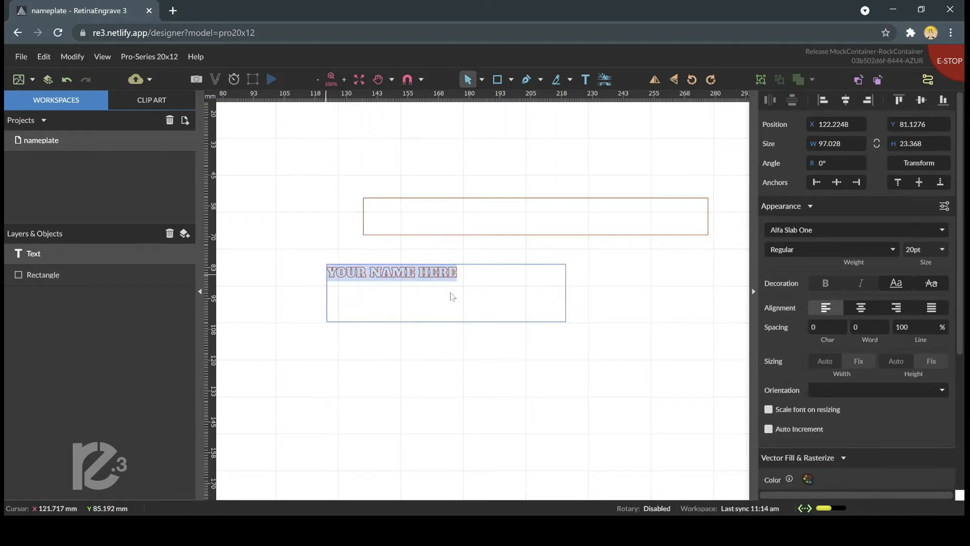
{"action": "left_click", "coordinate": [815, 328]}
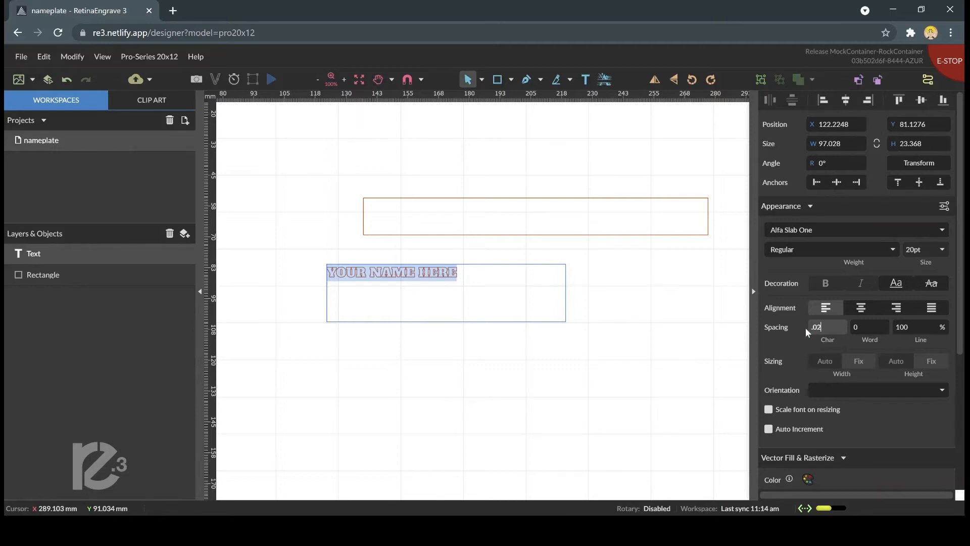
{"action": "type", "text": ".02"}
{"action": "key", "text": "Return"}
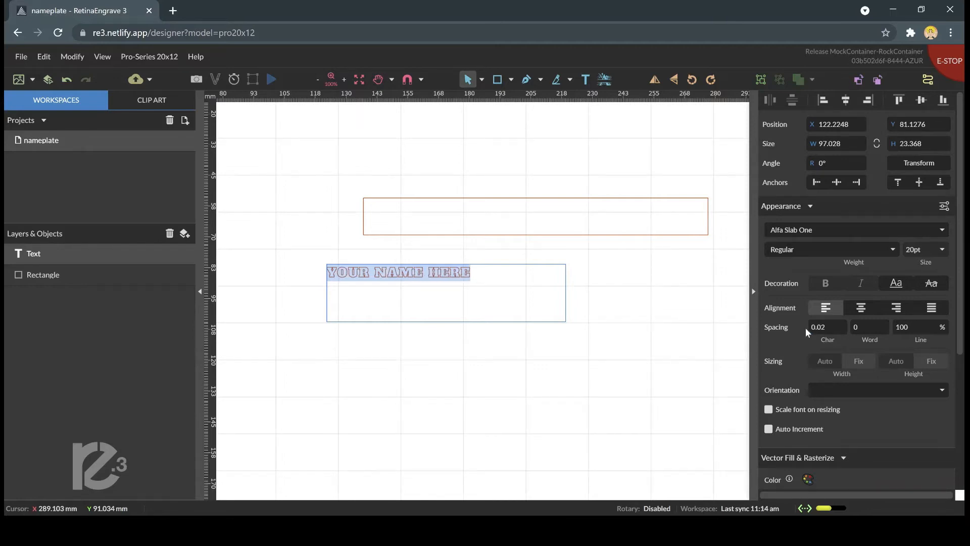
{"action": "left_click", "coordinate": [460, 251]}
{"action": "left_click", "coordinate": [481, 247]}
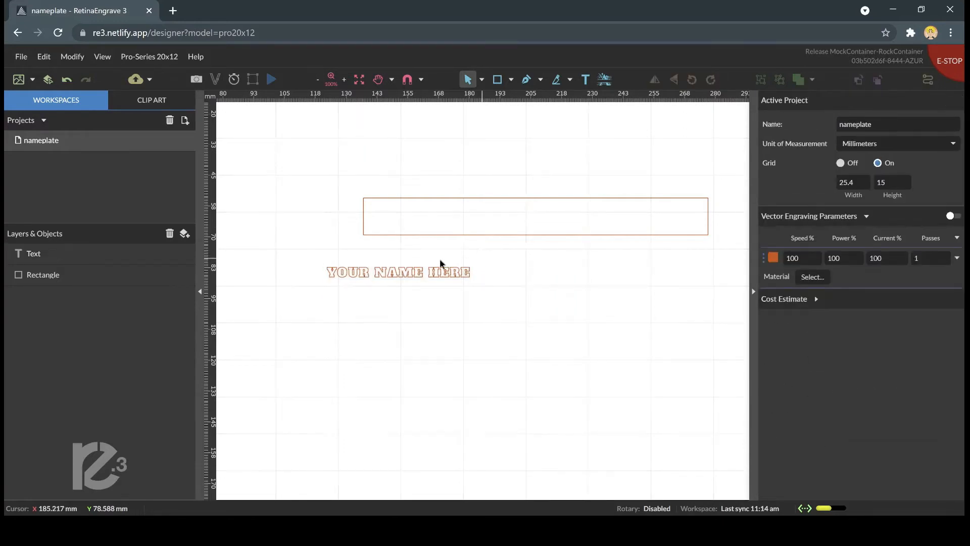
Step: Convert the "YOUR NAME HERE" text to a path
{"action": "left_click_drag", "start_coordinate": [310, 257], "coordinate": [541, 297]}
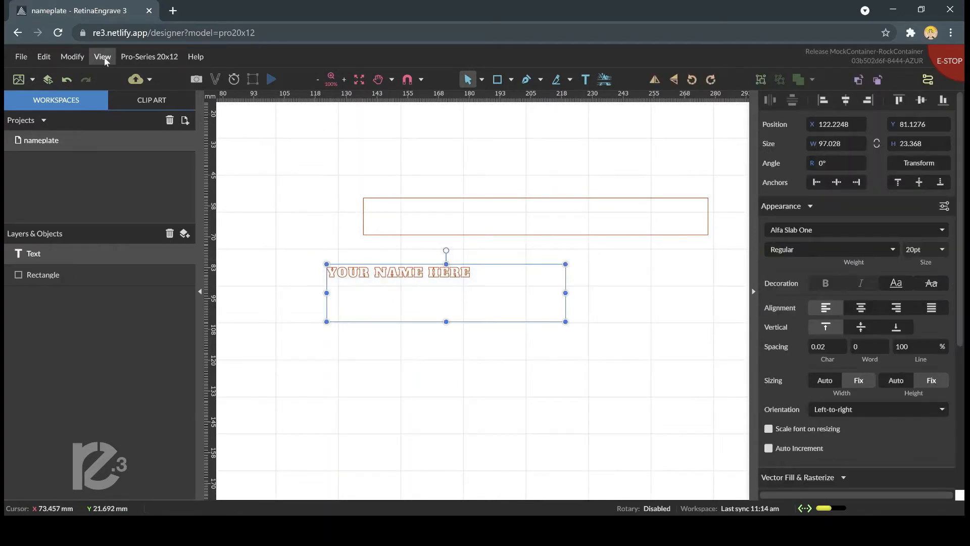
{"action": "left_click", "coordinate": [76, 57]}
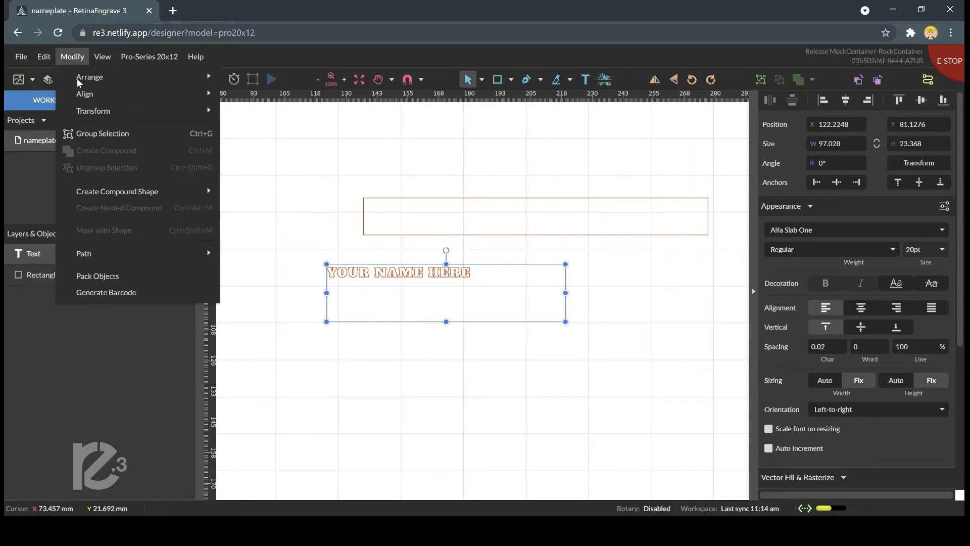
{"action": "mouse_move", "coordinate": [120, 255]}
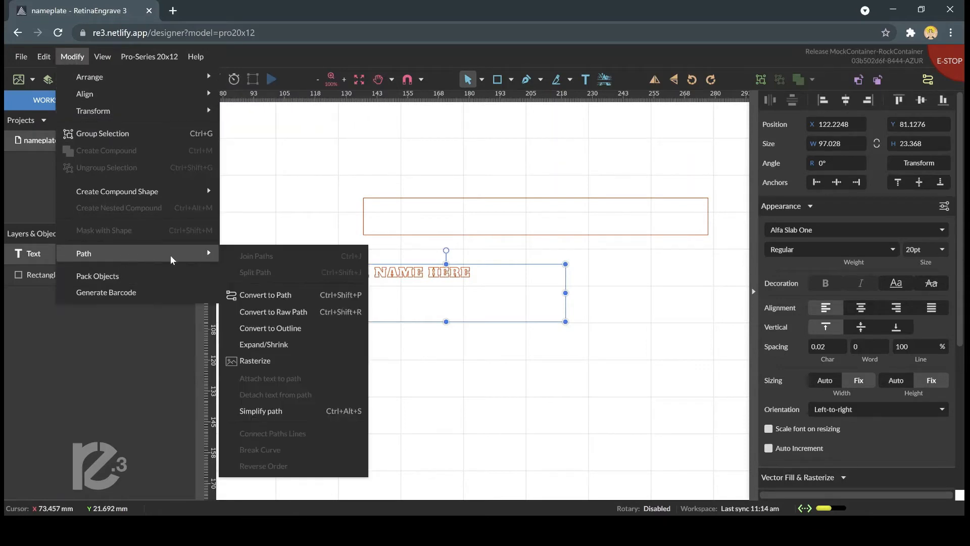
{"action": "left_click", "coordinate": [262, 296]}
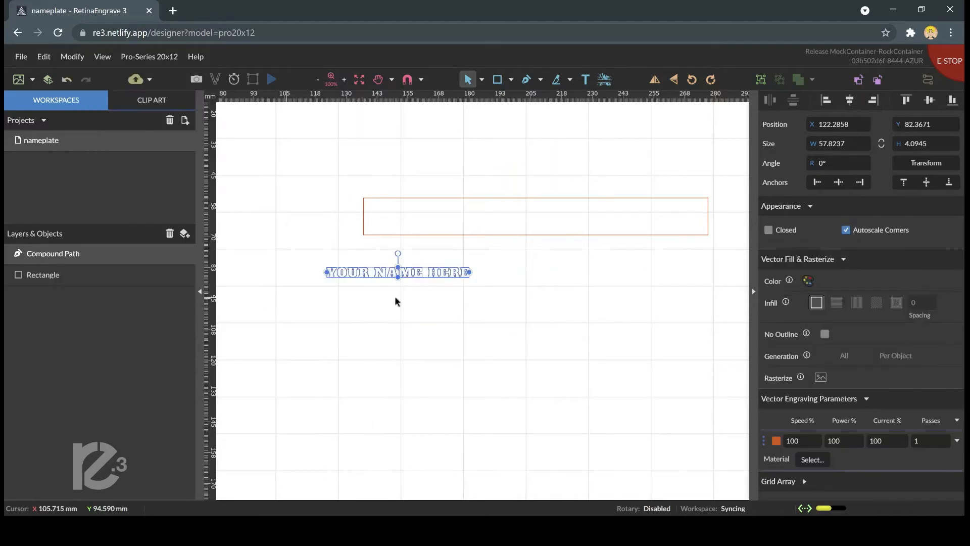
Step: Enlarge the converted lettering to about 121 by 10 mm and position it inside the rectangle, close to its upper edge
{"action": "left_click_drag", "start_coordinate": [437, 273], "coordinate": [682, 211]}
{"action": "mouse_move", "coordinate": [530, 216]}
{"action": "left_mouse_down"}
{"action": "mouse_move", "coordinate": [531, 236]}
{"action": "mouse_move", "coordinate": [530, 200]}
{"action": "left_mouse_up"}
{"action": "left_click", "coordinate": [559, 170]}
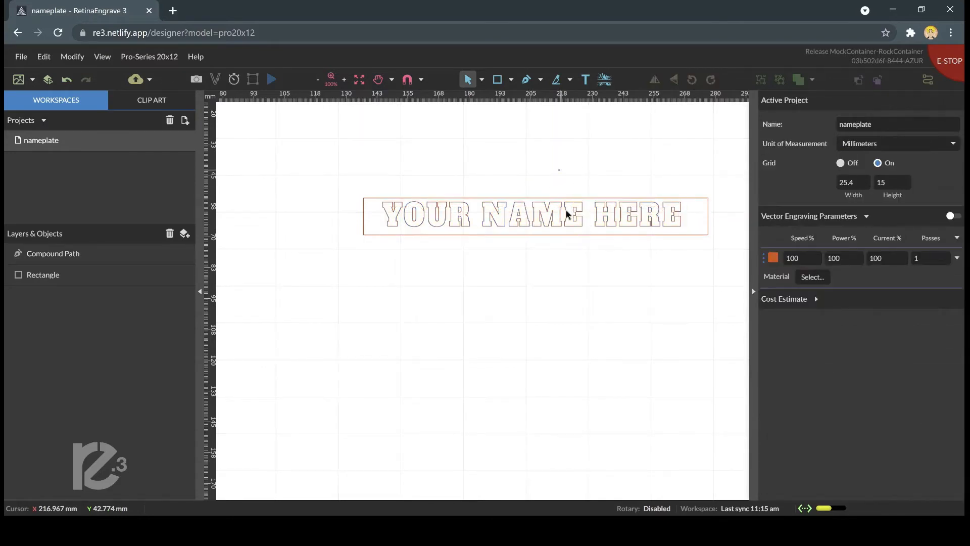
{"action": "left_click", "coordinate": [569, 214]}
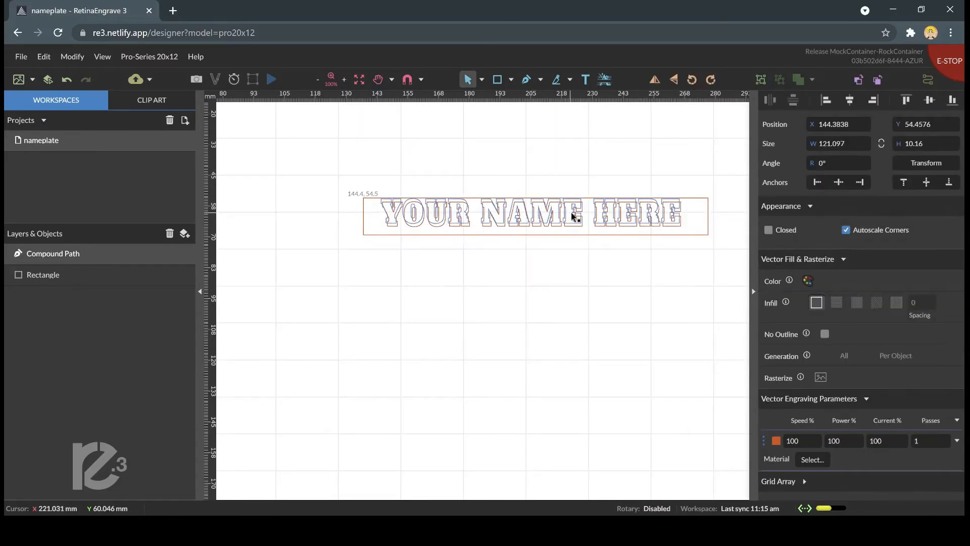
{"action": "left_click_drag", "start_coordinate": [573, 216], "coordinate": [575, 217]}
{"action": "left_click", "coordinate": [565, 255]}
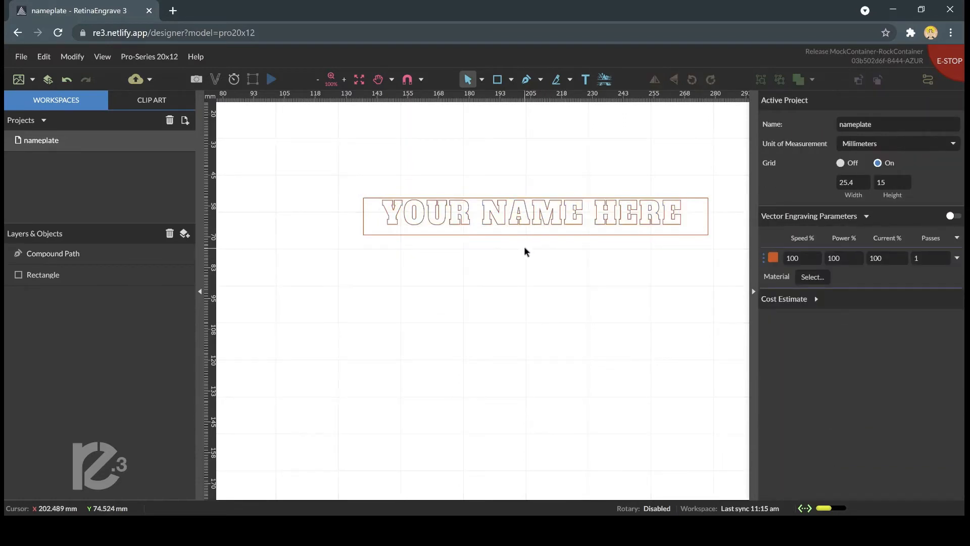
Step: Reduce the rectangle's height to 4 mm and move it up to meet the base of the lettering
{"action": "left_click", "coordinate": [477, 199]}
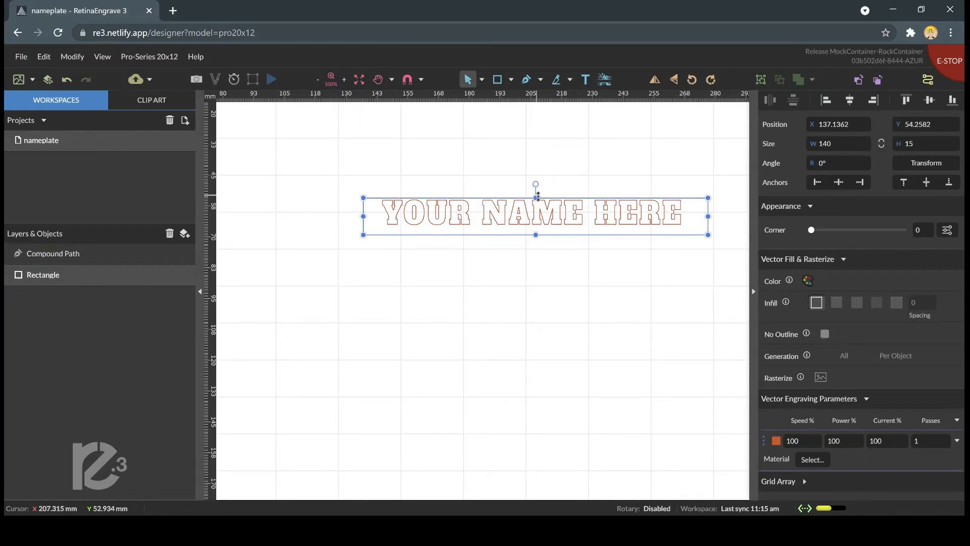
{"action": "left_click_drag", "start_coordinate": [535, 198], "coordinate": [535, 227]}
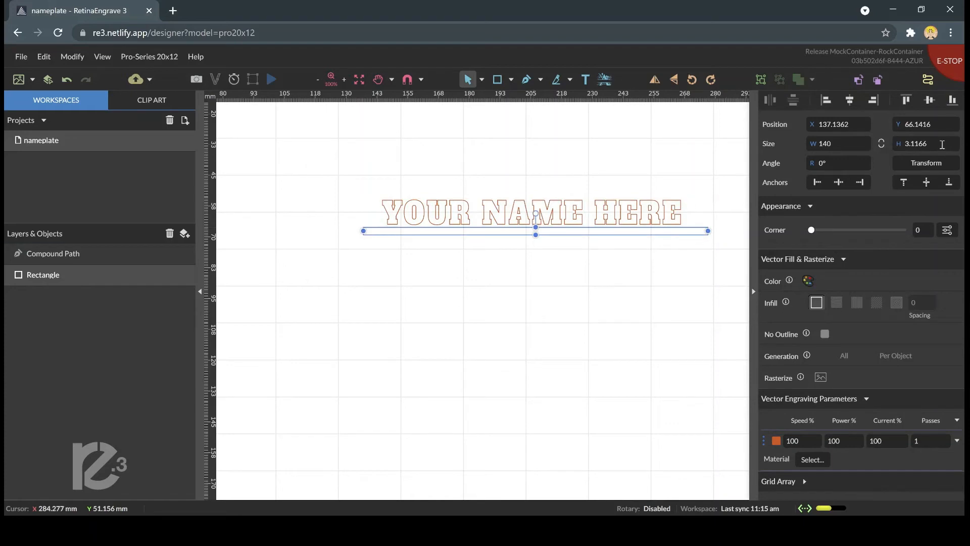
{"action": "left_click_drag", "start_coordinate": [943, 144], "coordinate": [889, 147]}
{"action": "type", "text": "4"}
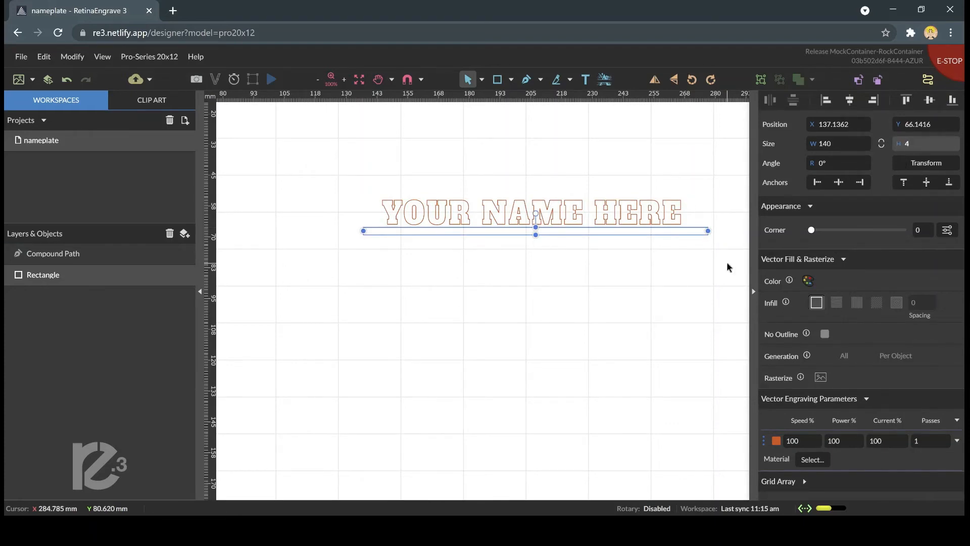
{"action": "key", "text": "Return"}
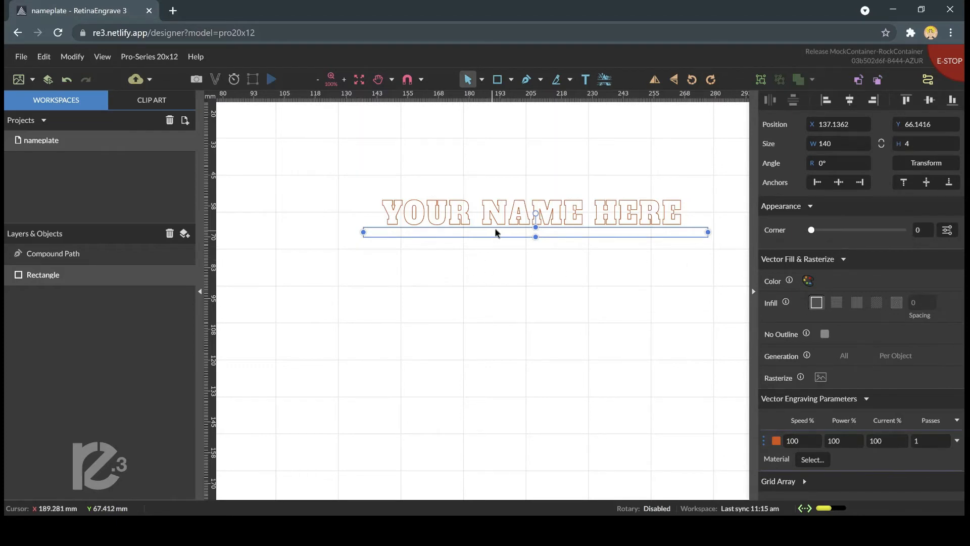
{"action": "left_click_drag", "start_coordinate": [499, 232], "coordinate": [498, 228]}
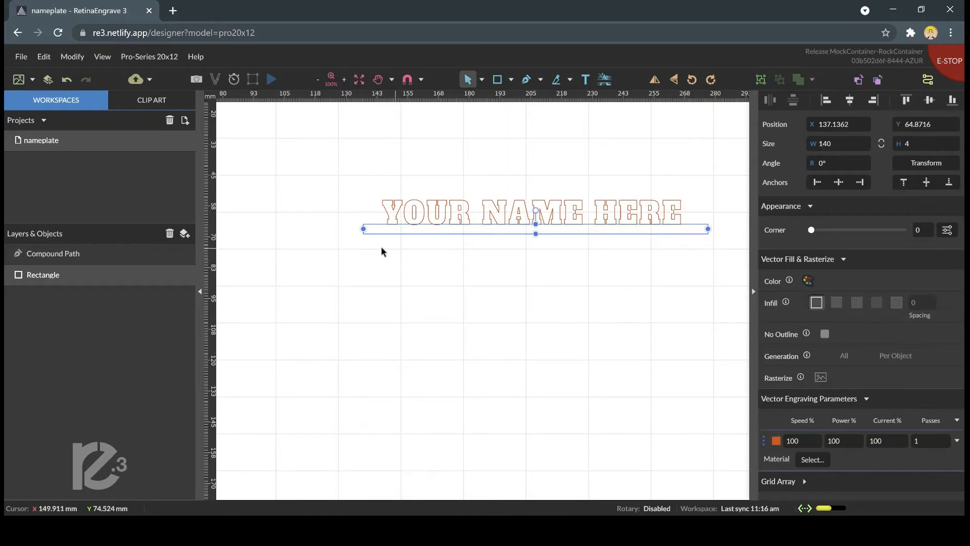
{"action": "left_click", "coordinate": [348, 193]}
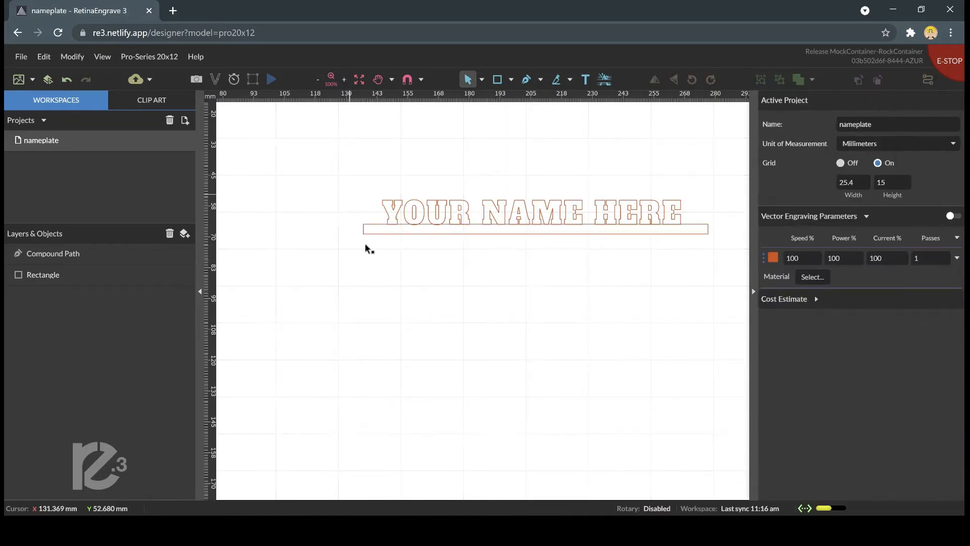
Step: Combine the "YOUR NAME HERE" lettering and the base bar into one compound shape using Union
{"action": "scroll", "coordinate": [422, 245], "scroll_direction": "up", "scroll_amount": 1}
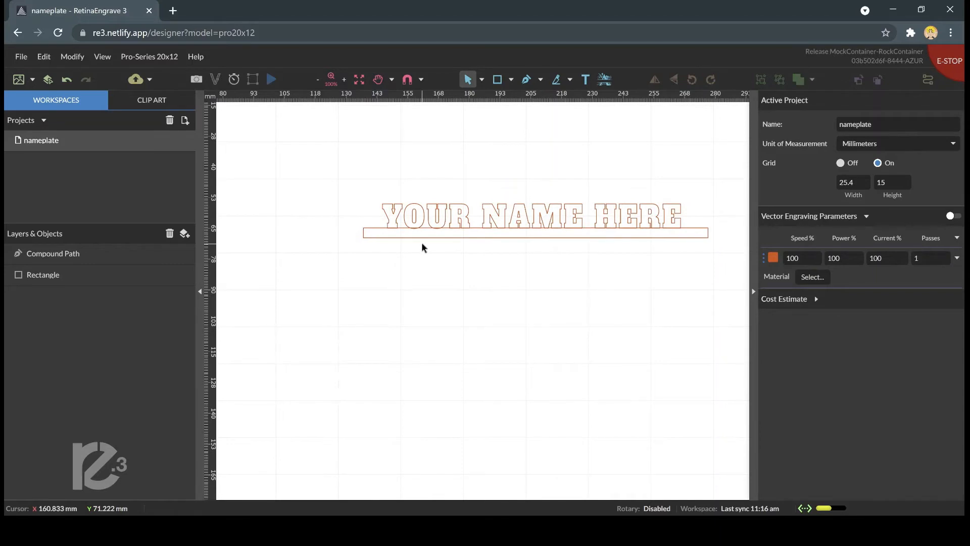
{"action": "scroll", "coordinate": [472, 259], "scroll_direction": "left", "scroll_amount": 1}
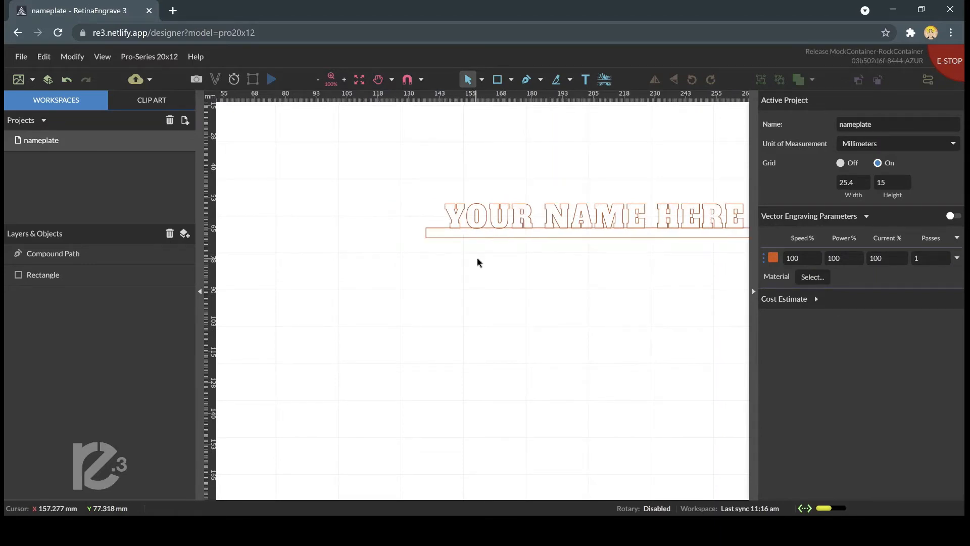
{"action": "scroll", "coordinate": [477, 259], "scroll_direction": "right", "scroll_amount": 2}
{"action": "scroll", "coordinate": [477, 258], "scroll_direction": "up", "scroll_amount": 1}
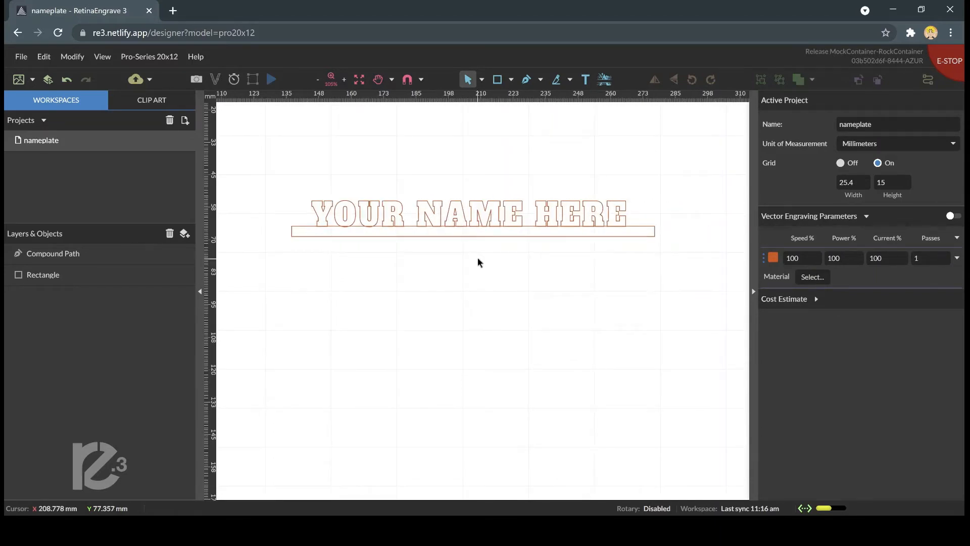
{"action": "scroll", "coordinate": [478, 258], "scroll_direction": "up", "scroll_amount": 1}
{"action": "scroll", "coordinate": [479, 261], "scroll_direction": "up", "scroll_amount": 4}
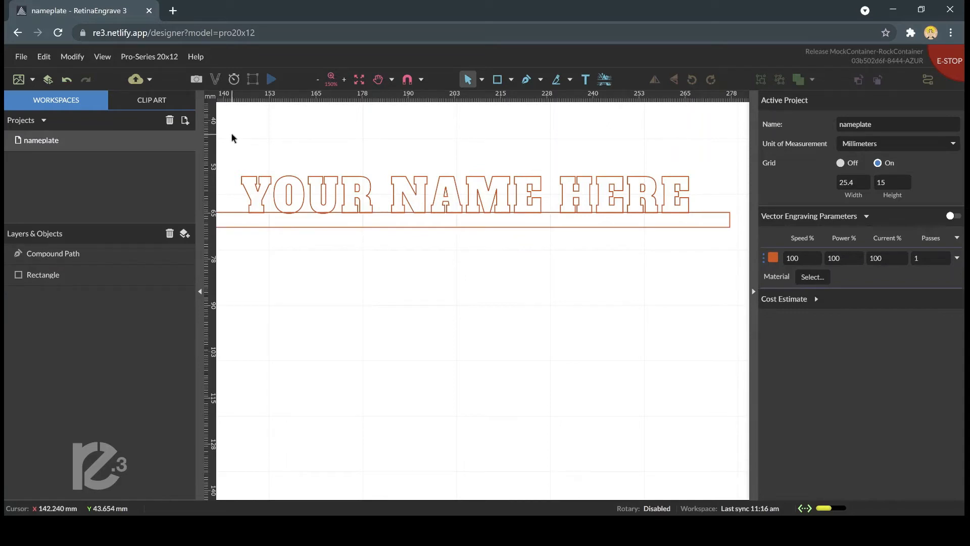
{"action": "left_click_drag", "start_coordinate": [231, 135], "coordinate": [743, 267]}
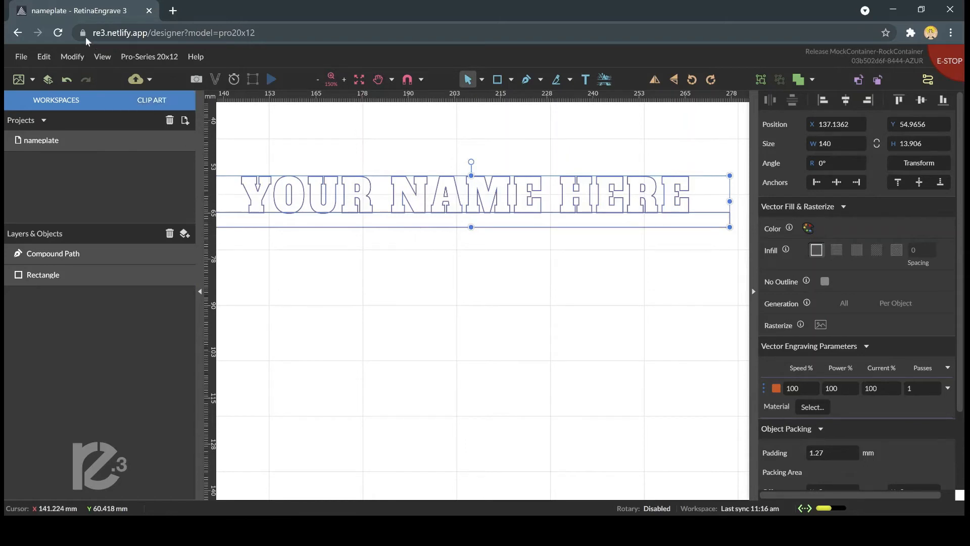
{"action": "left_click", "coordinate": [71, 60]}
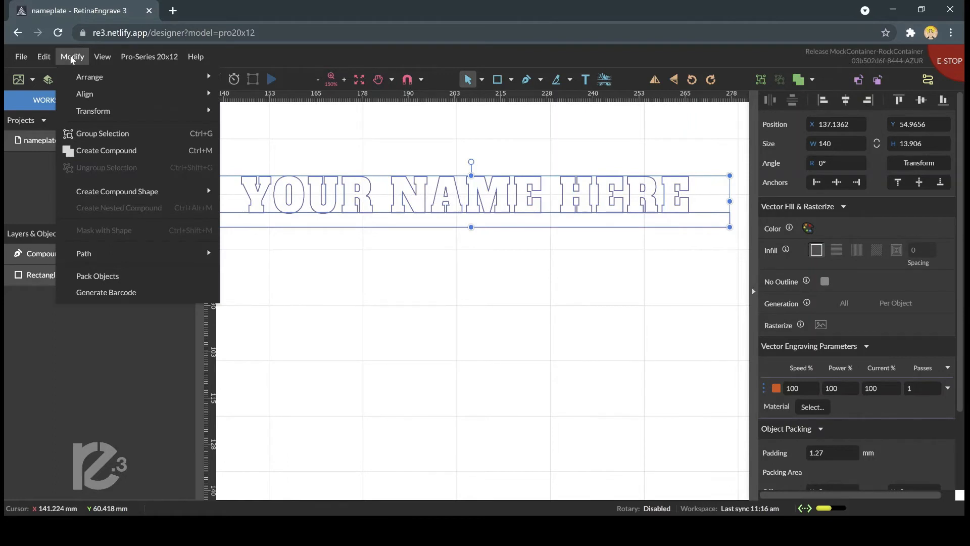
{"action": "mouse_move", "coordinate": [111, 194]}
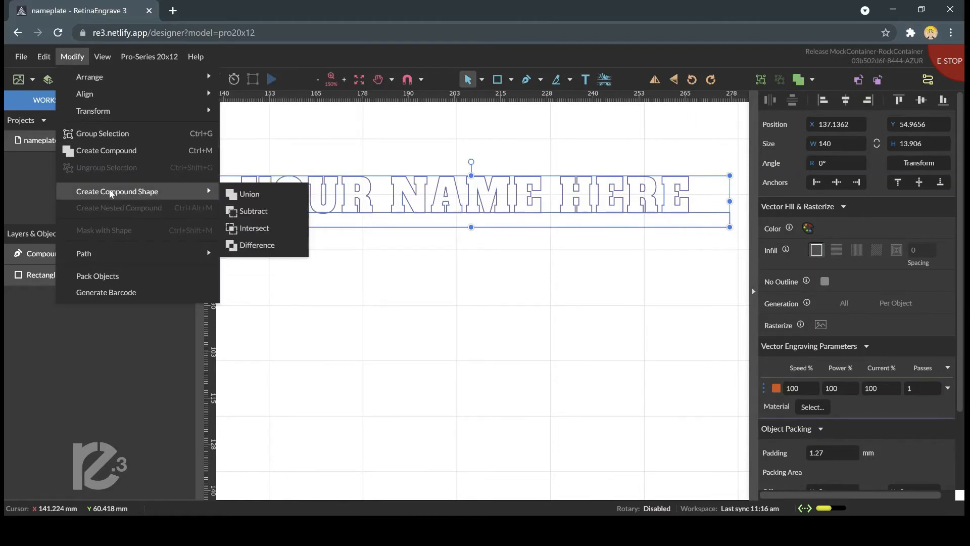
{"action": "left_click", "coordinate": [243, 196]}
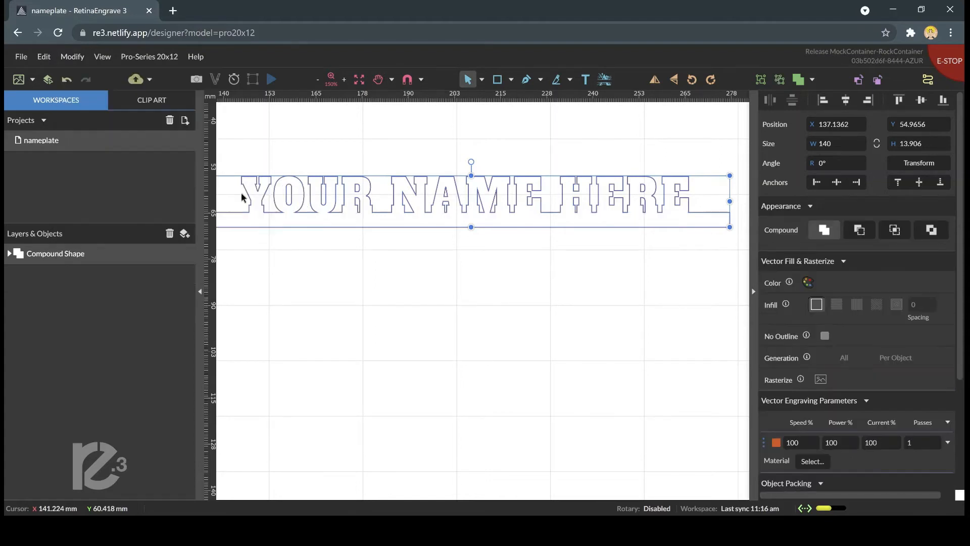
{"action": "left_click", "coordinate": [376, 287]}
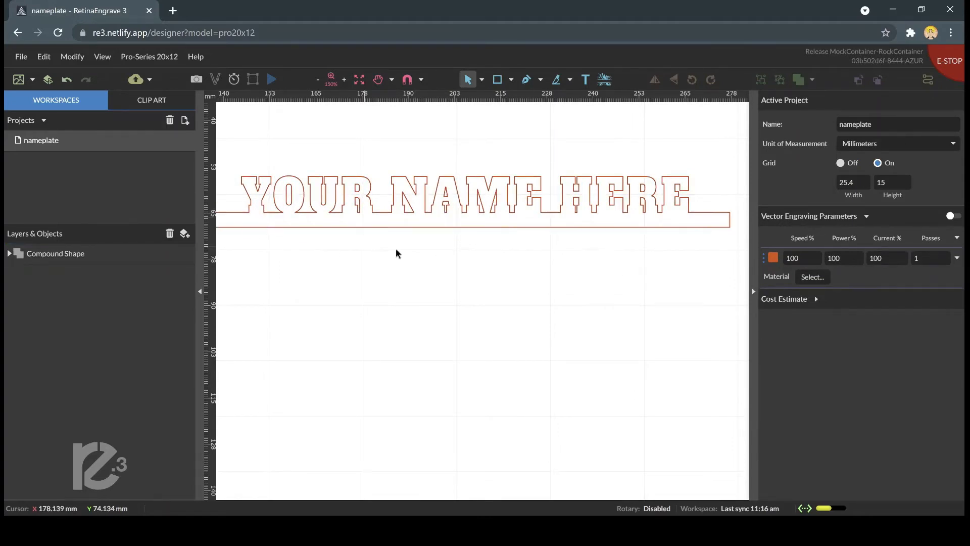
Step: Draw a triangle about 26 mm wide and 23 mm high below the nameplate's base bar
{"action": "scroll", "coordinate": [396, 249], "scroll_direction": "down", "scroll_amount": 1}
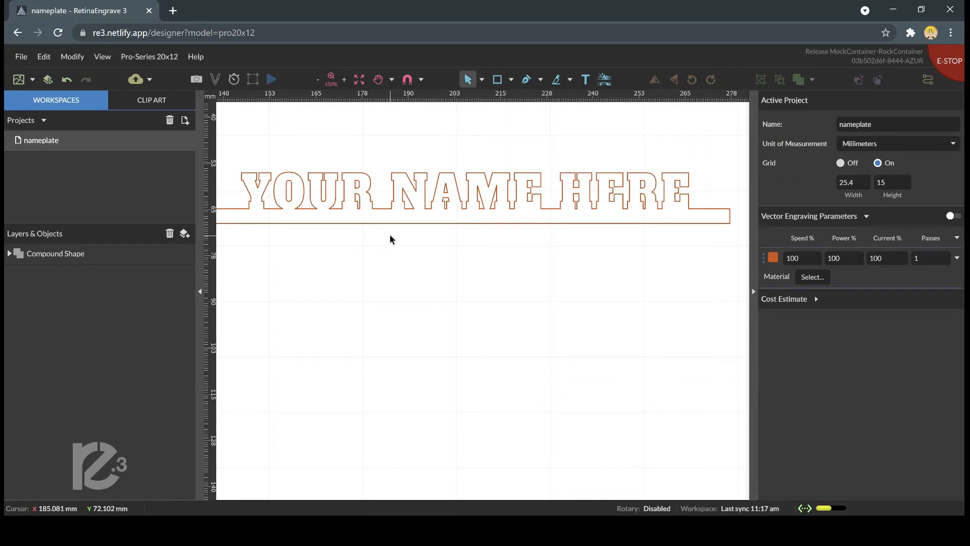
{"action": "left_click", "coordinate": [512, 81]}
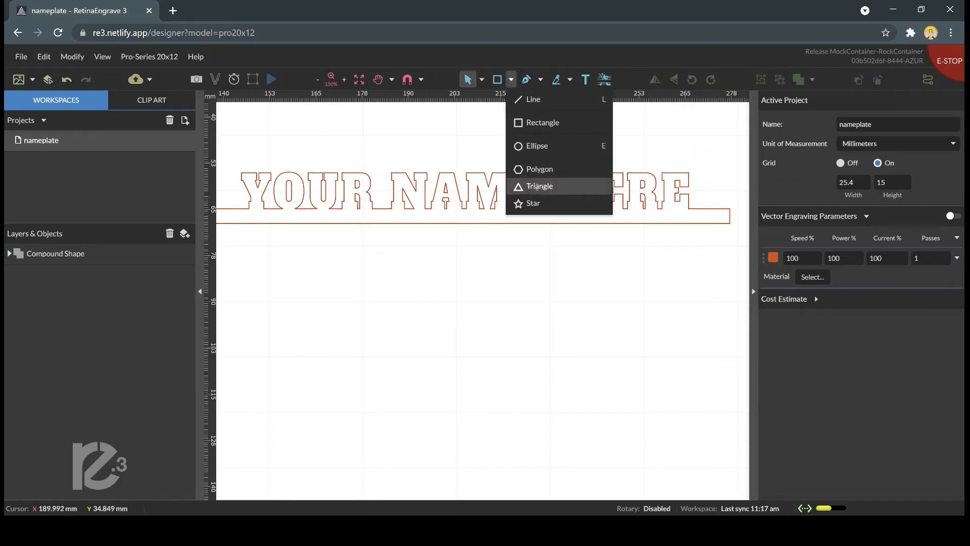
{"action": "left_click", "coordinate": [537, 186]}
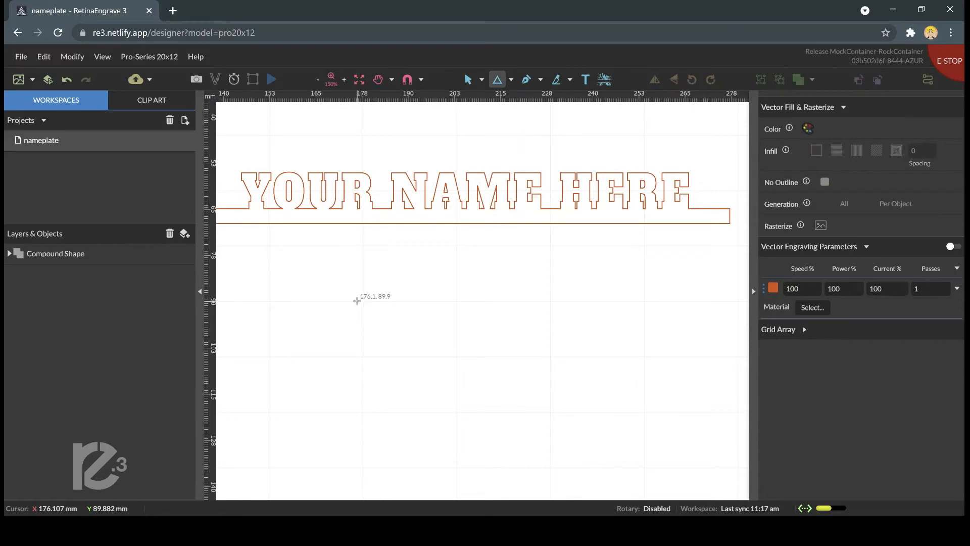
{"action": "left_click_drag", "start_coordinate": [371, 317], "coordinate": [405, 328]}
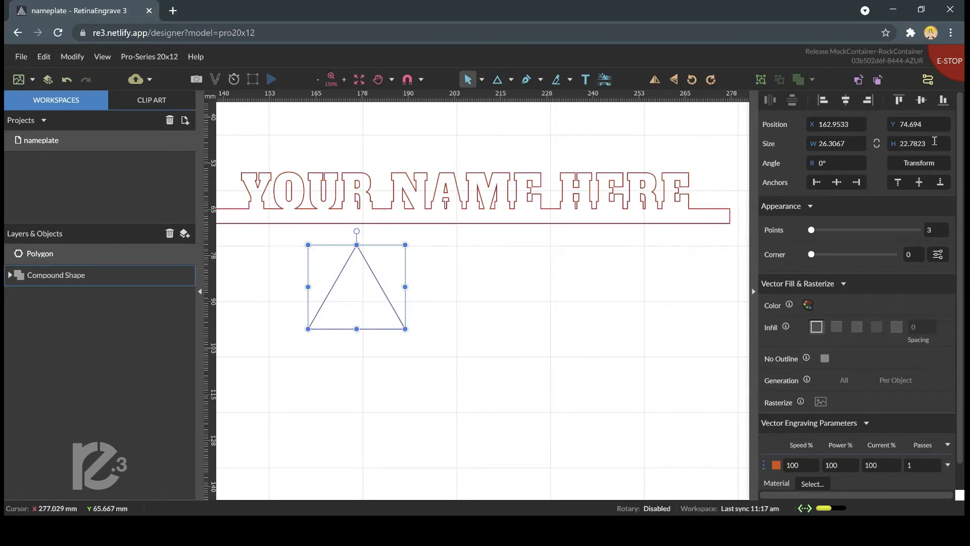
Step: Set the triangle's height to 15 mm and nudge it slightly downward
{"action": "left_click_drag", "start_coordinate": [934, 141], "coordinate": [897, 143]}
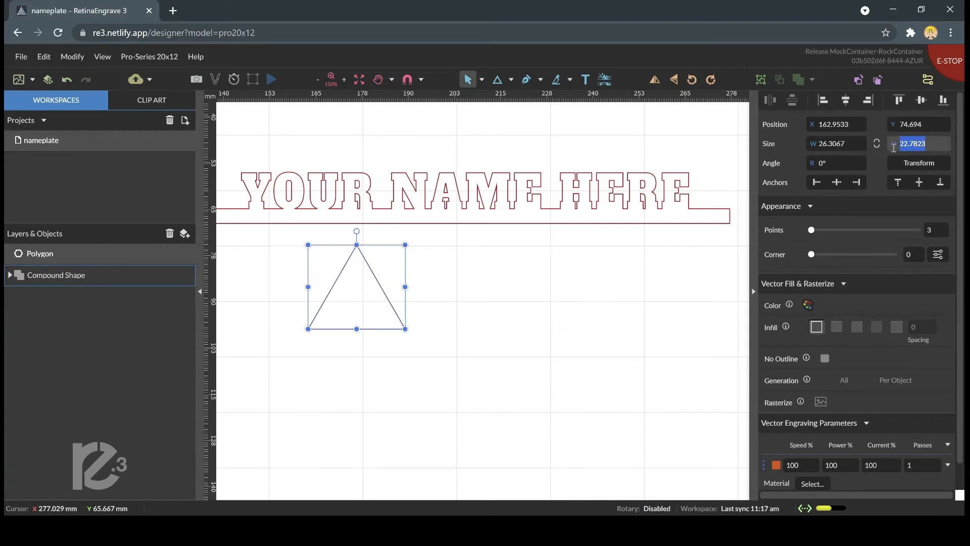
{"action": "type", "text": "15"}
{"action": "key", "text": "Return"}
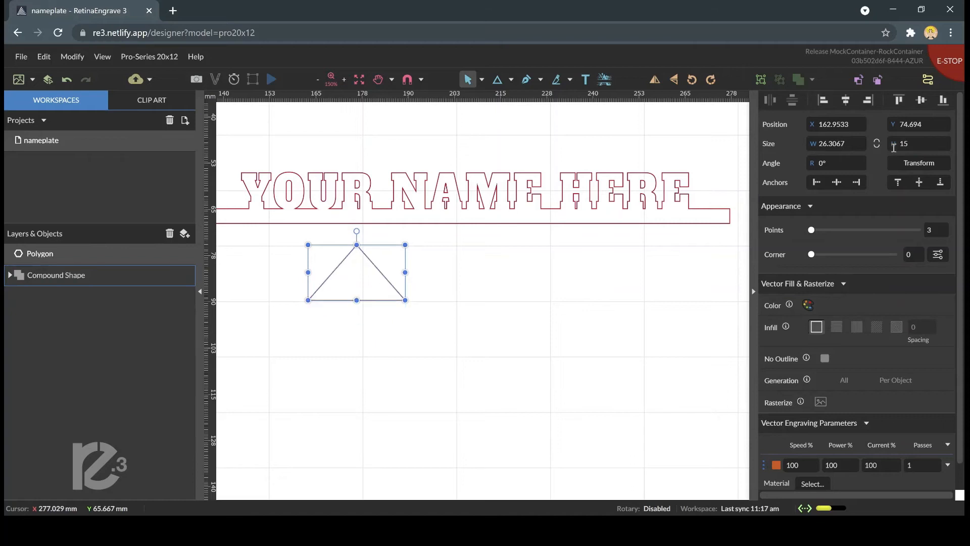
{"action": "left_click", "coordinate": [420, 287]}
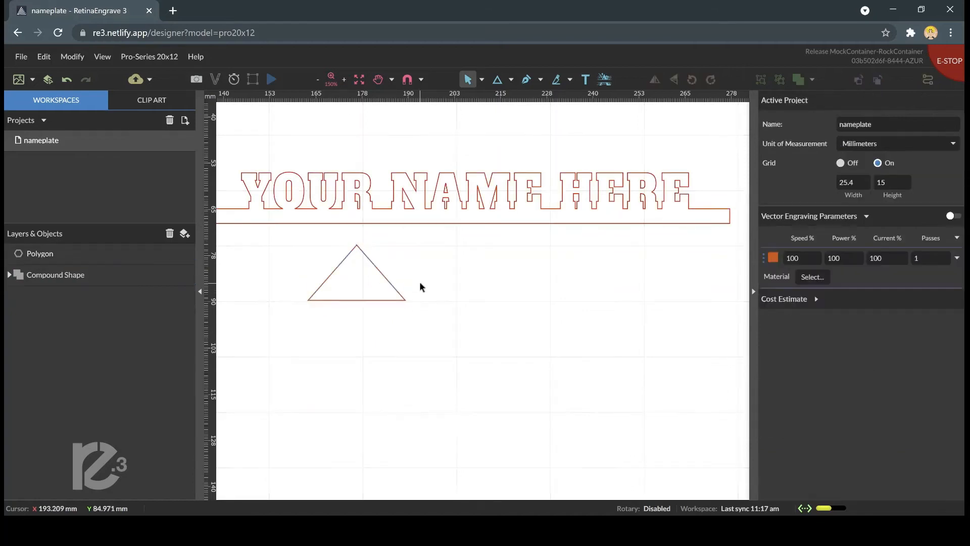
{"action": "left_click", "coordinate": [355, 263]}
{"action": "left_click_drag", "start_coordinate": [354, 261], "coordinate": [355, 260]}
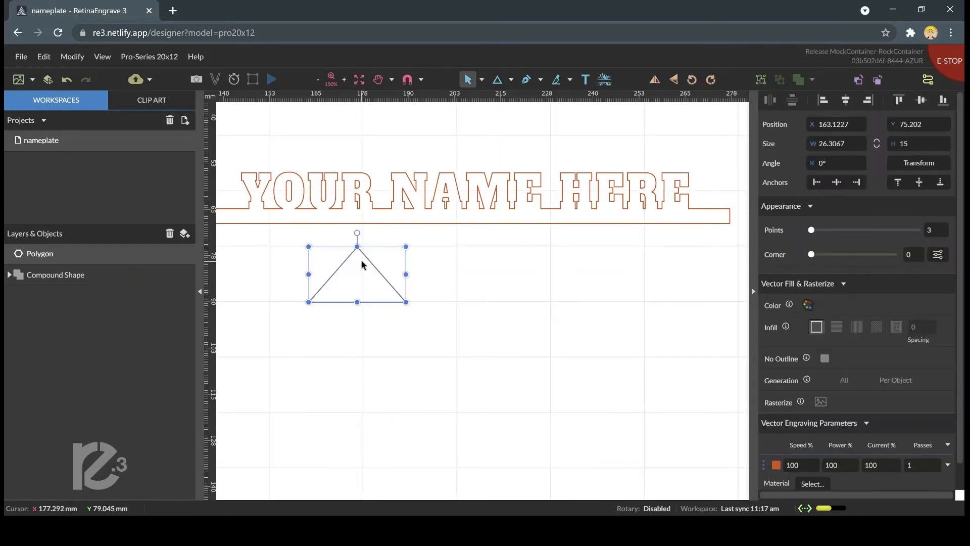
{"action": "left_click", "coordinate": [473, 284]}
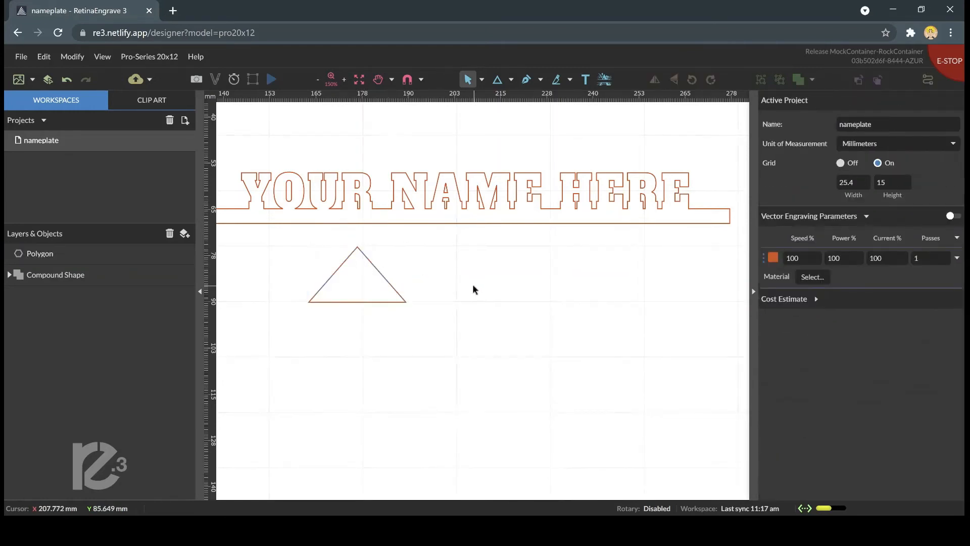
Step: Draw a small upright rectangle about 3.4 by 6.4 mm beside the triangle
{"action": "left_click", "coordinate": [513, 82]}
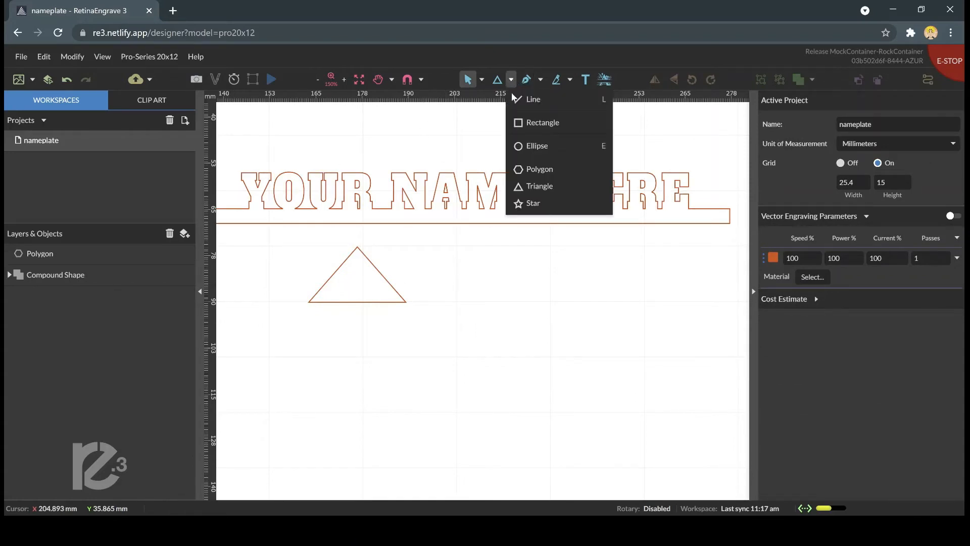
{"action": "left_click", "coordinate": [524, 122]}
{"action": "left_click_drag", "start_coordinate": [466, 255], "coordinate": [479, 279]}
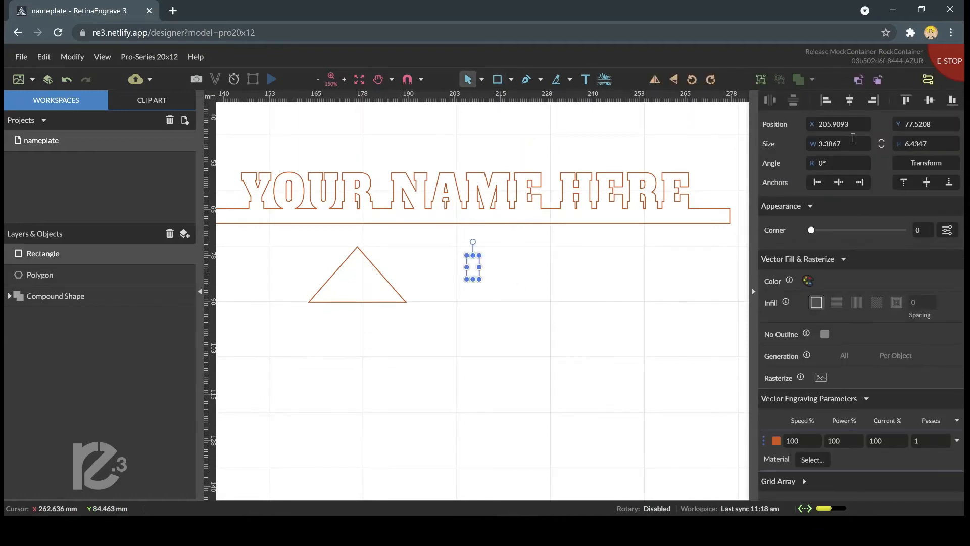
Step: Resize the small rectangle to 1.5 mm wide and 6 mm high
{"action": "left_click", "coordinate": [838, 143]}
{"action": "left_click_drag", "start_coordinate": [838, 143], "coordinate": [805, 149]}
{"action": "type", "text": "1.5"}
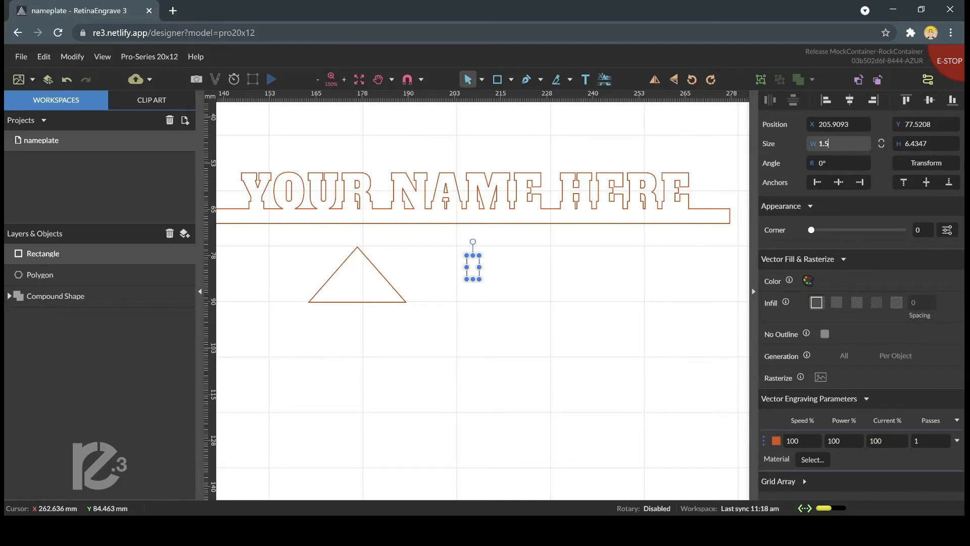
{"action": "left_click_drag", "start_coordinate": [950, 145], "coordinate": [883, 154]}
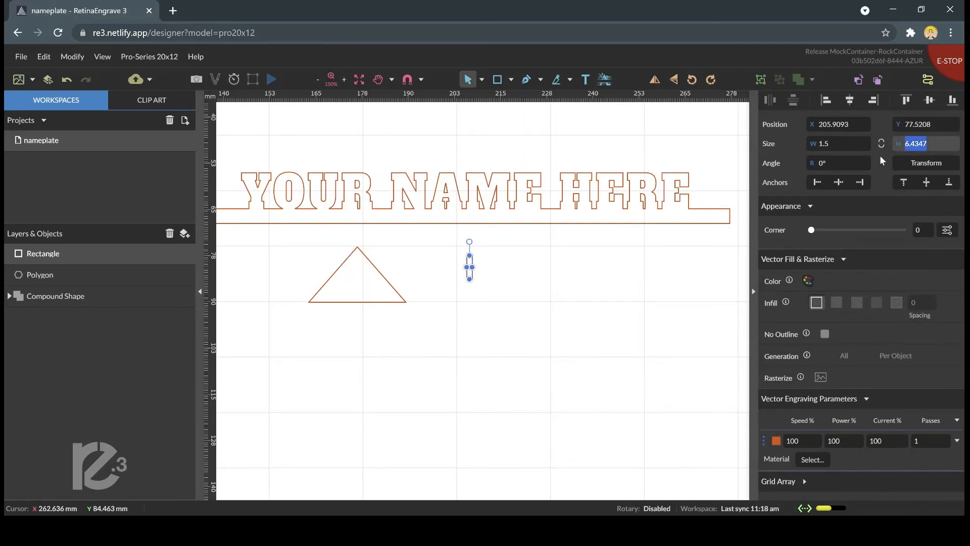
{"action": "type", "text": "6"}
{"action": "key", "text": "Return"}
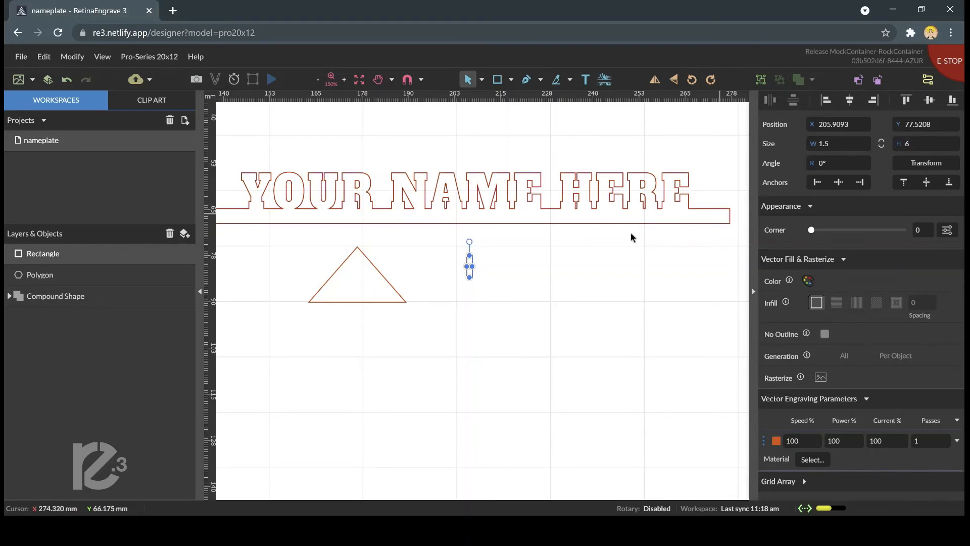
{"action": "left_click", "coordinate": [461, 278]}
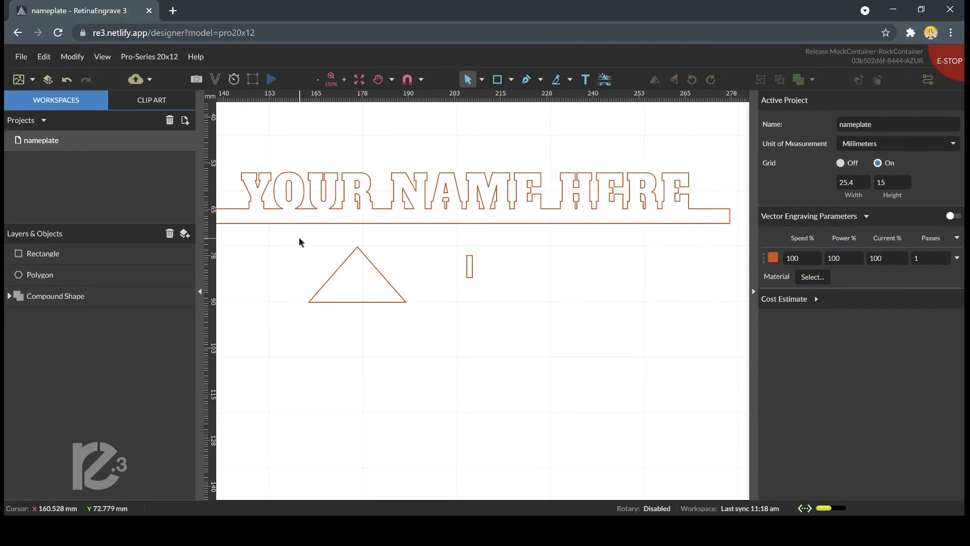
Step: Select the triangle and the small rectangle together and align their centers horizontally
{"action": "left_click_drag", "start_coordinate": [299, 236], "coordinate": [522, 315]}
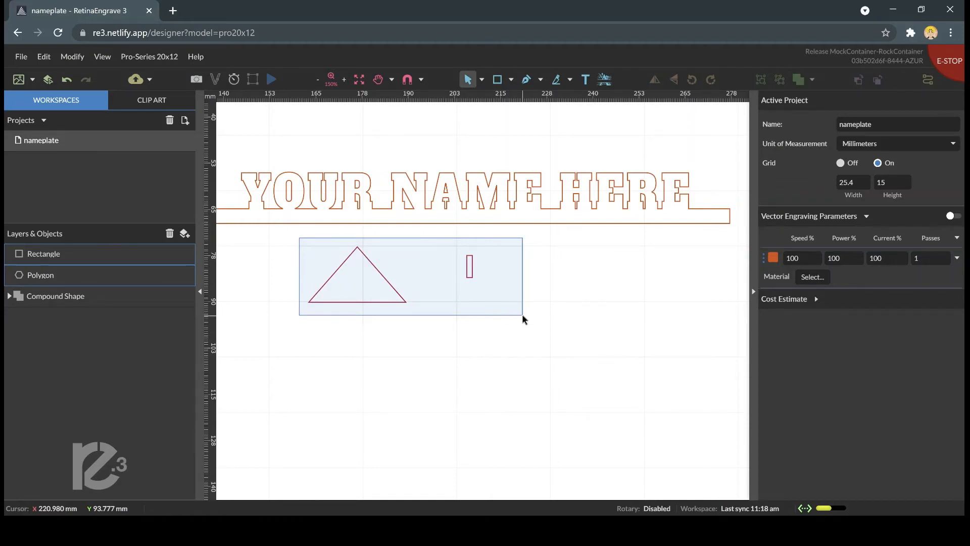
{"action": "left_click_drag", "start_coordinate": [523, 314], "coordinate": [522, 314]}
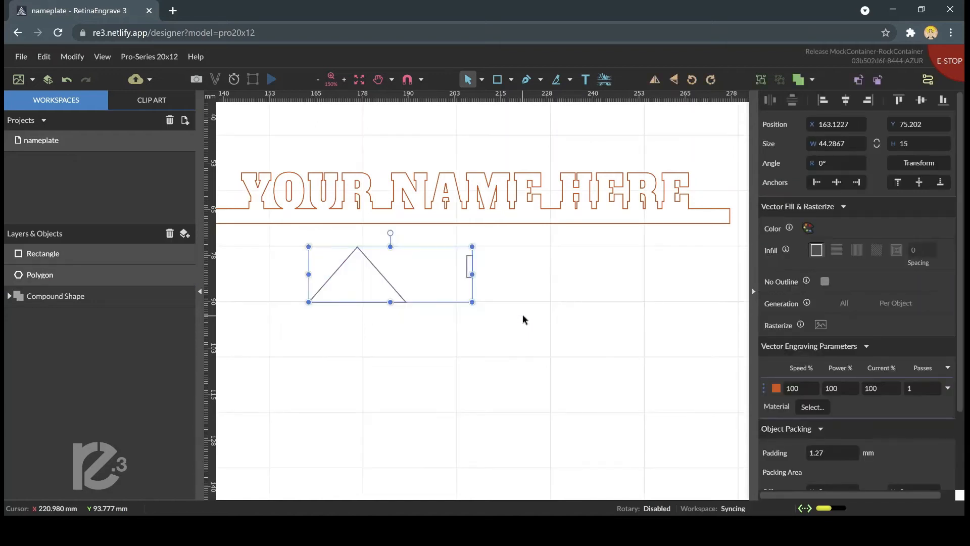
{"action": "left_click", "coordinate": [73, 57]}
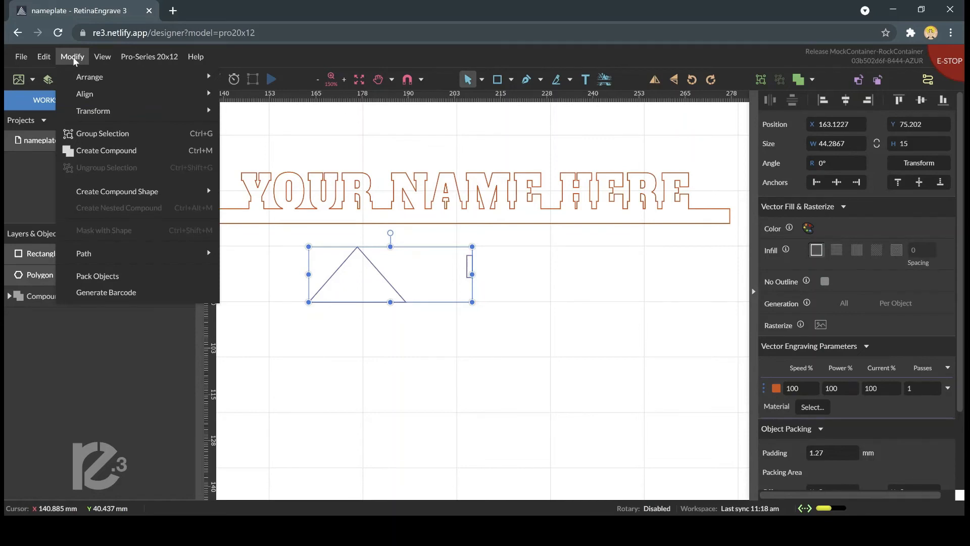
{"action": "mouse_move", "coordinate": [79, 79]}
{"action": "mouse_move", "coordinate": [83, 99]}
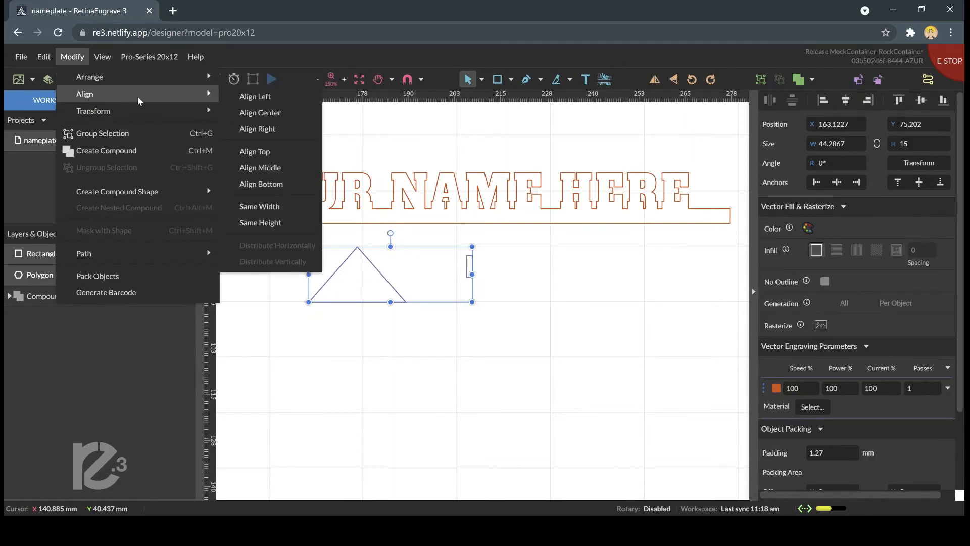
{"action": "left_click", "coordinate": [261, 112]}
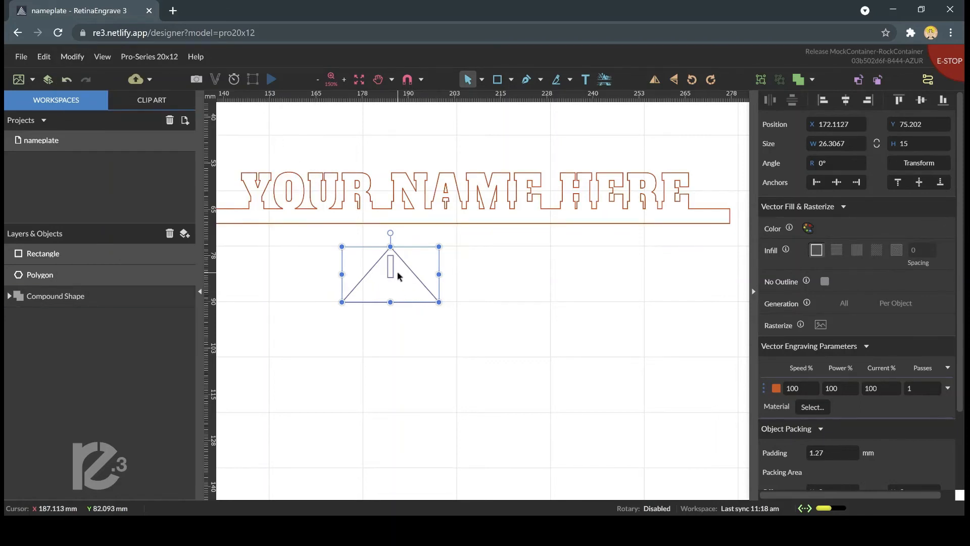
Step: Align the top edges of the small rectangle and the triangle
{"action": "left_click", "coordinate": [72, 57]}
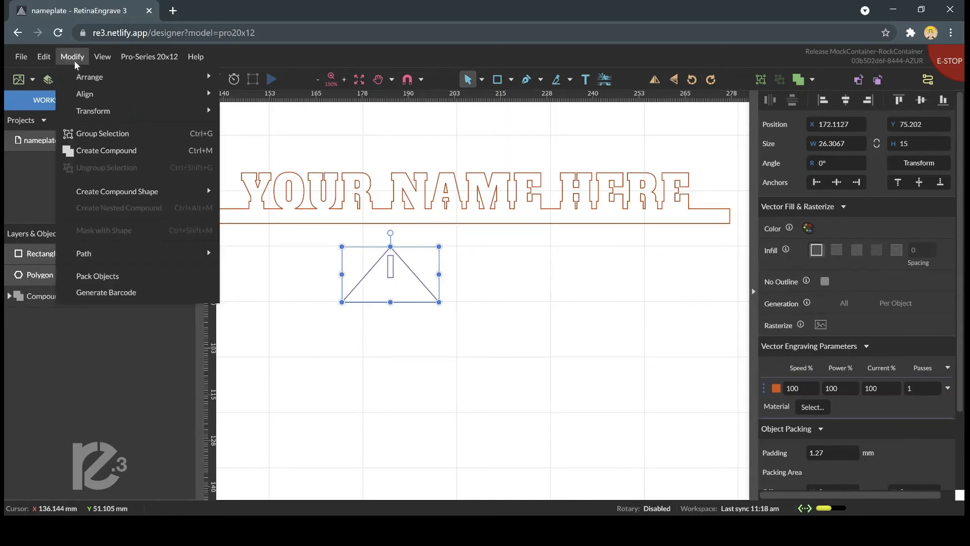
{"action": "mouse_move", "coordinate": [83, 95]}
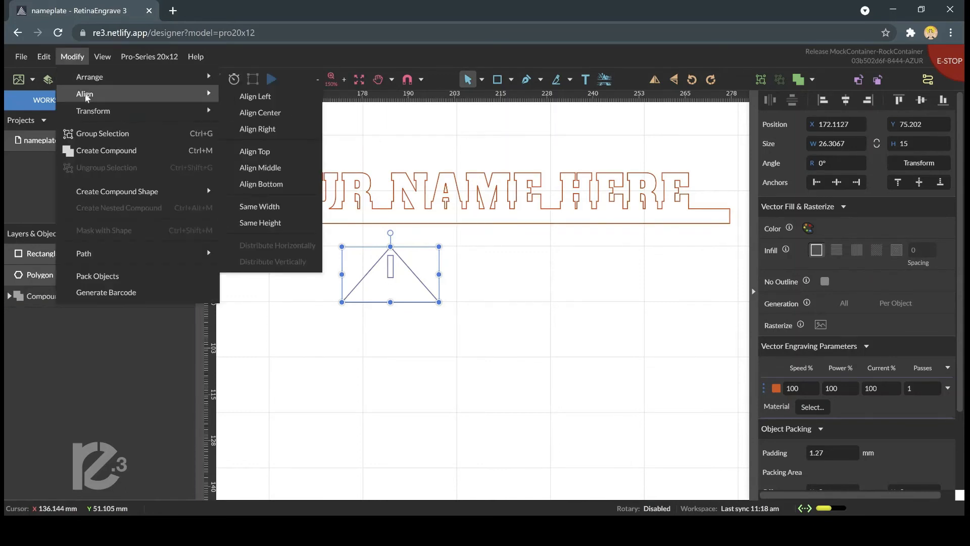
{"action": "left_click", "coordinate": [258, 152]}
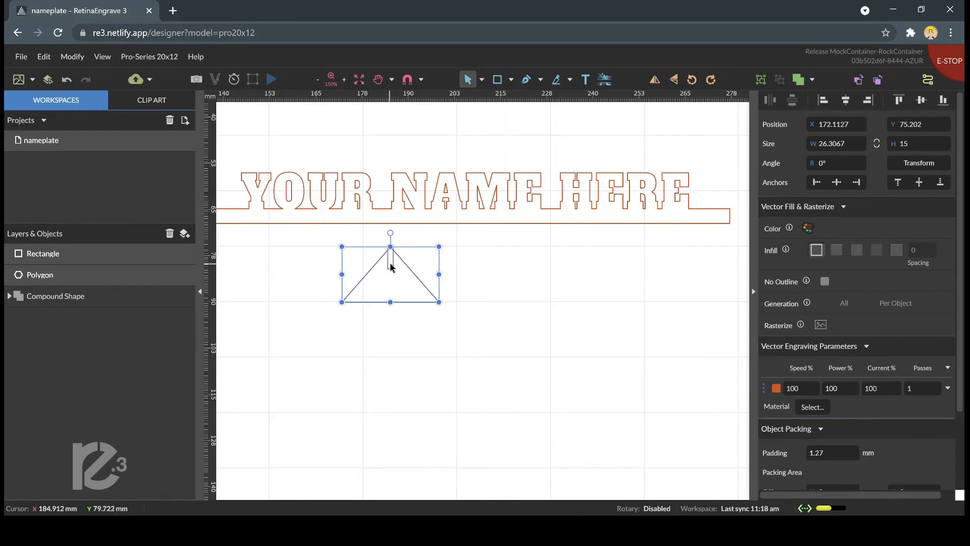
{"action": "left_click", "coordinate": [485, 286]}
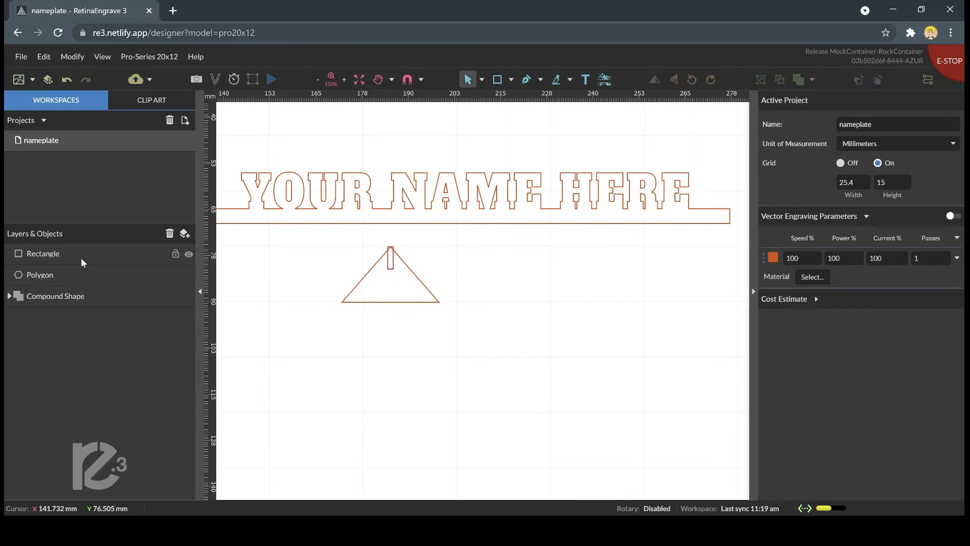
{"action": "left_click", "coordinate": [392, 256]}
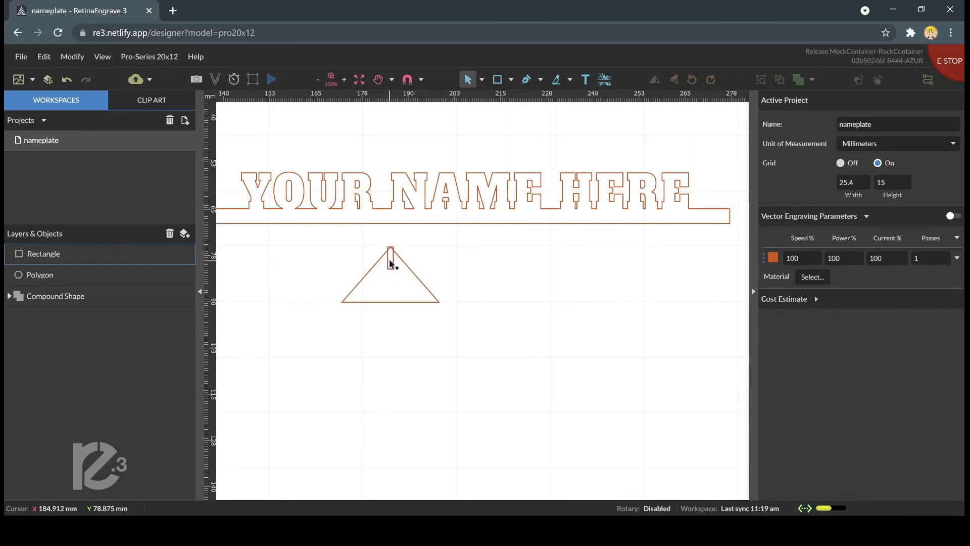
{"action": "left_click", "coordinate": [377, 291]}
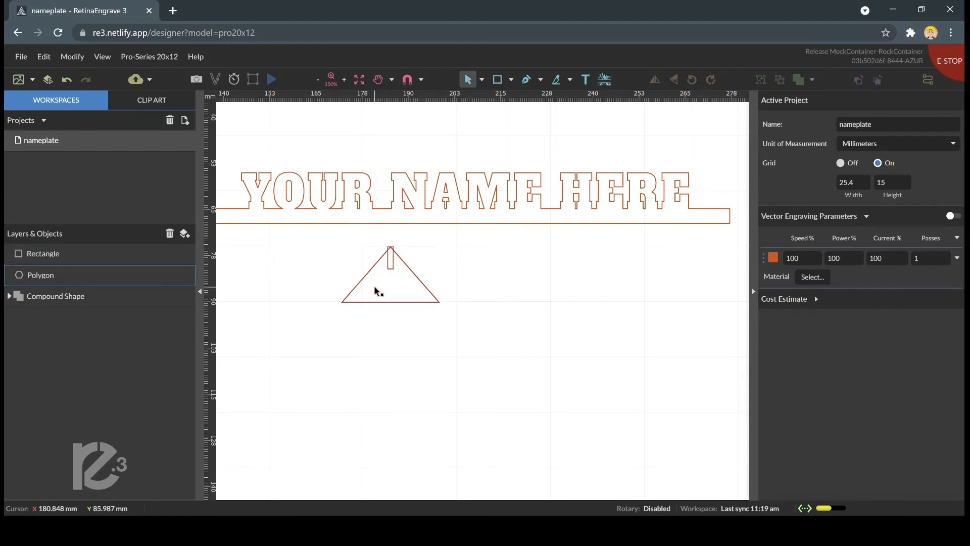
Step: Subtract the small rectangle from the triangle as a compound shape to cut a slot at its apex
{"action": "left_click", "coordinate": [335, 255]}
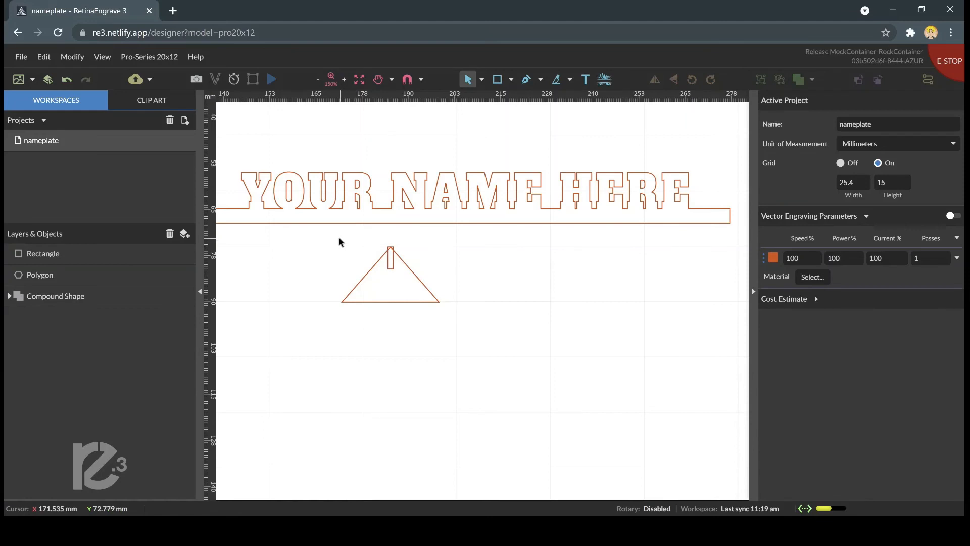
{"action": "left_click_drag", "start_coordinate": [332, 236], "coordinate": [463, 323]}
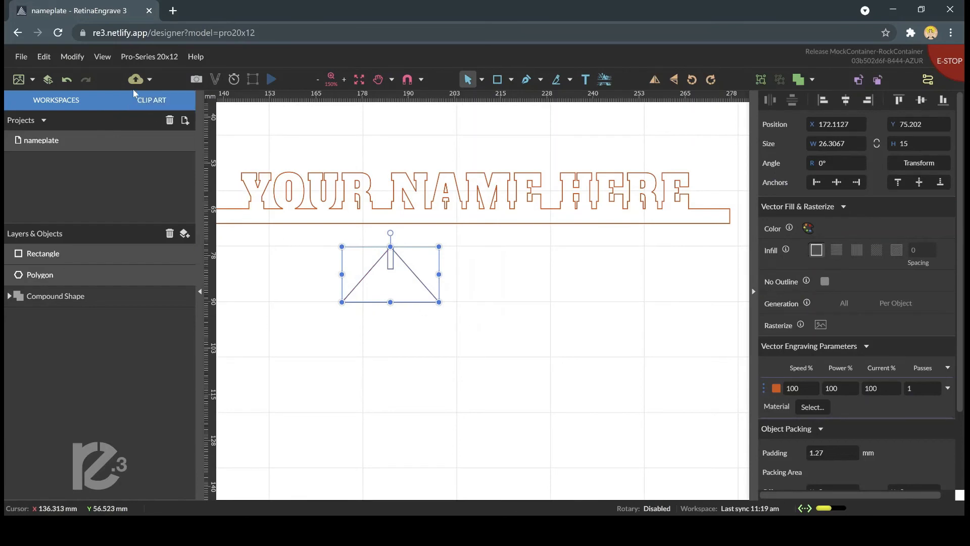
{"action": "left_click", "coordinate": [73, 58]}
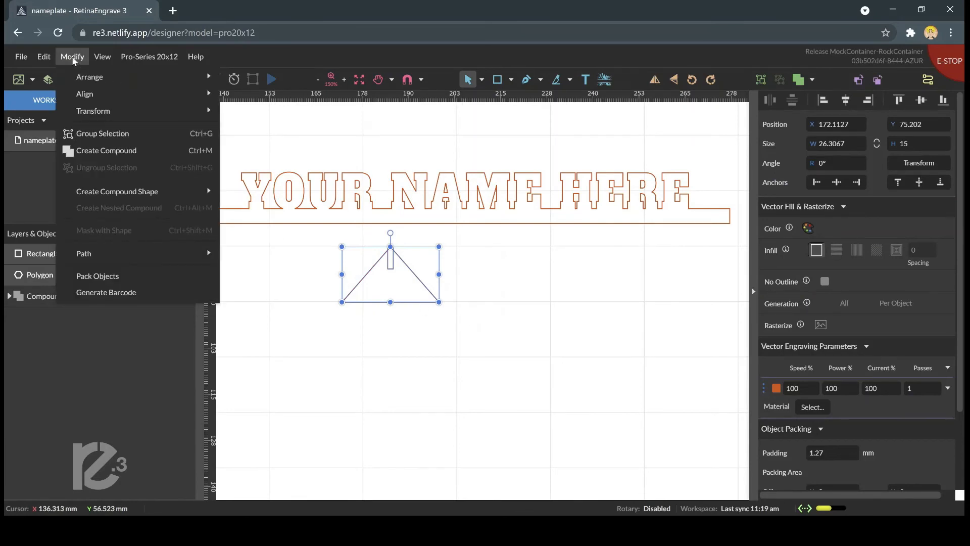
{"action": "mouse_move", "coordinate": [110, 194]}
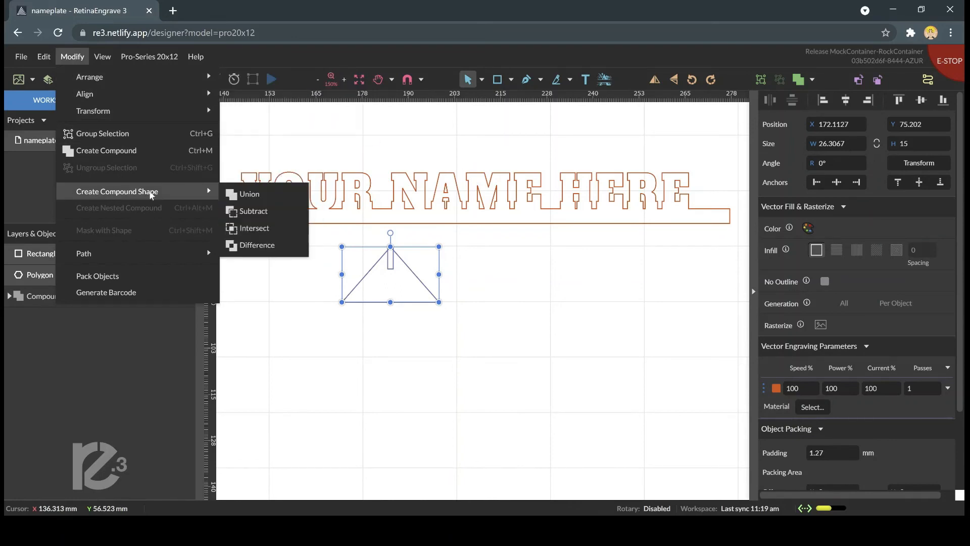
{"action": "left_click", "coordinate": [249, 217]}
{"action": "left_click", "coordinate": [538, 368]}
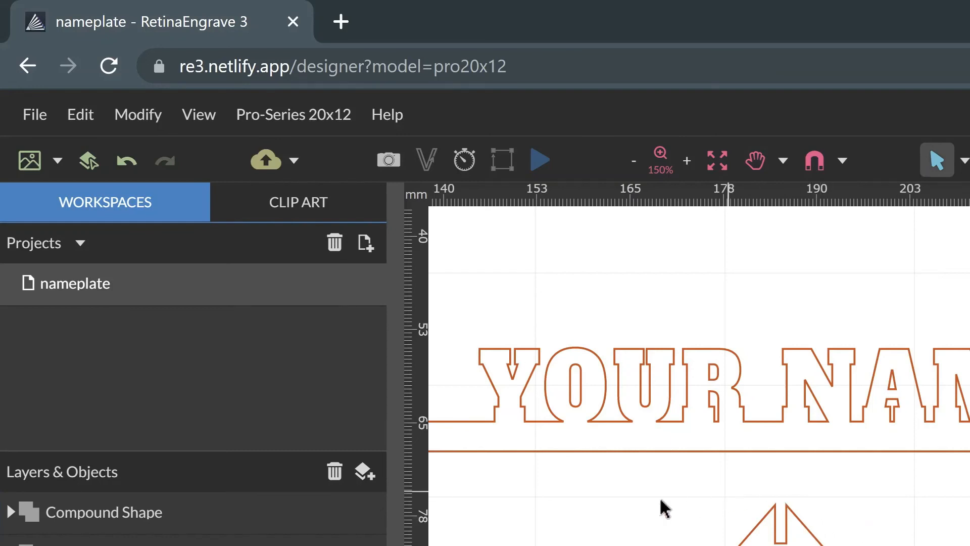
Step: Export the nameplate project to a file
{"action": "left_click", "coordinate": [40, 113]}
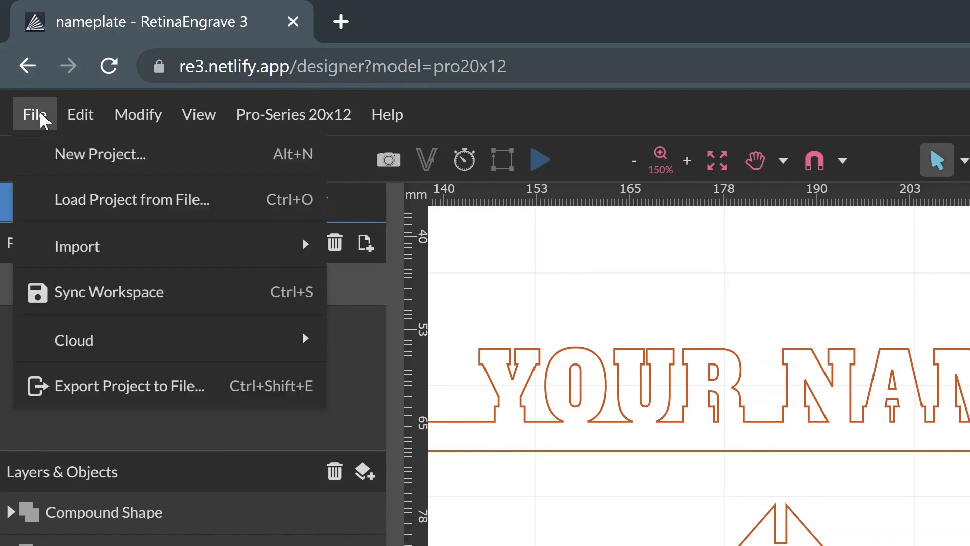
{"action": "left_click", "coordinate": [109, 383]}
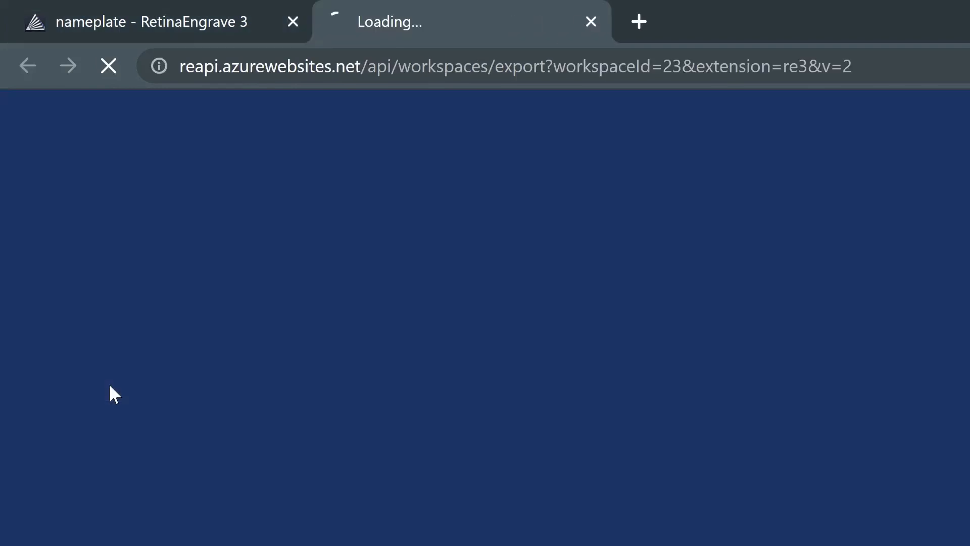